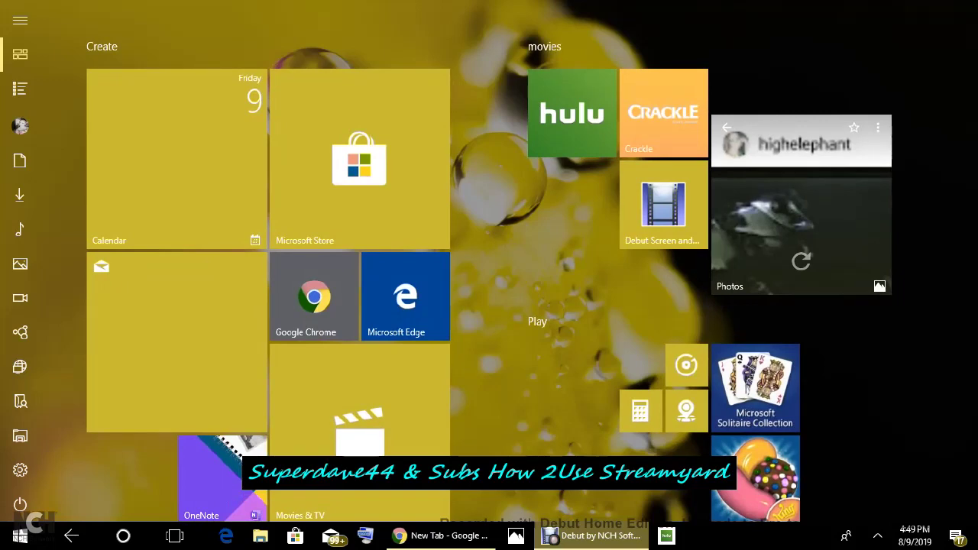
Step: Open Google Chrome and go to streamyard.com/dashboard
left_click(314, 297)
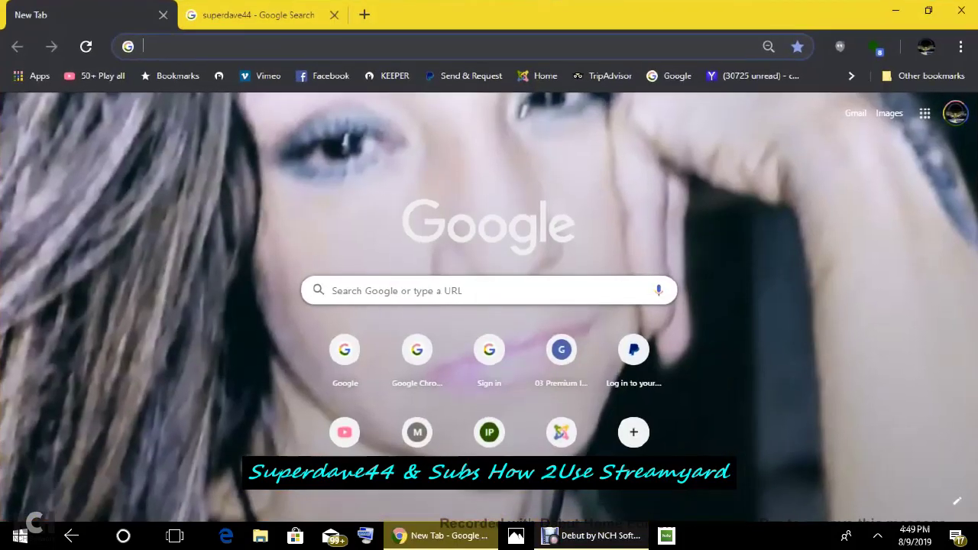
left_click(163, 44)
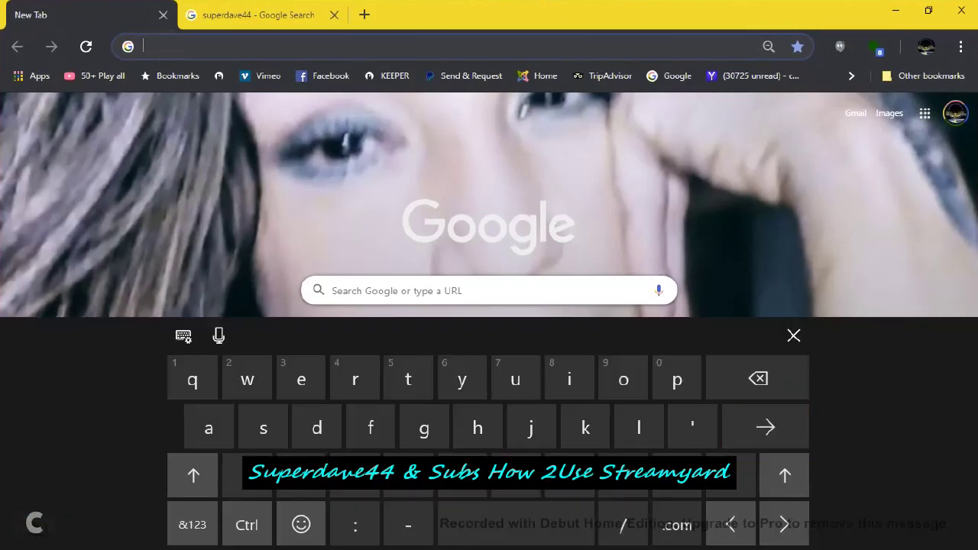
type("streamyard.com/dashboard")
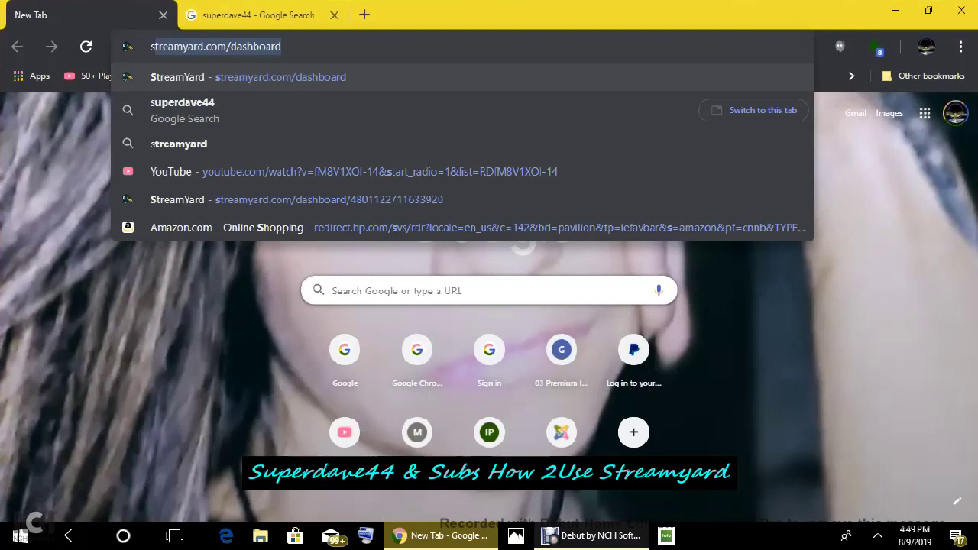
left_click(320, 52)
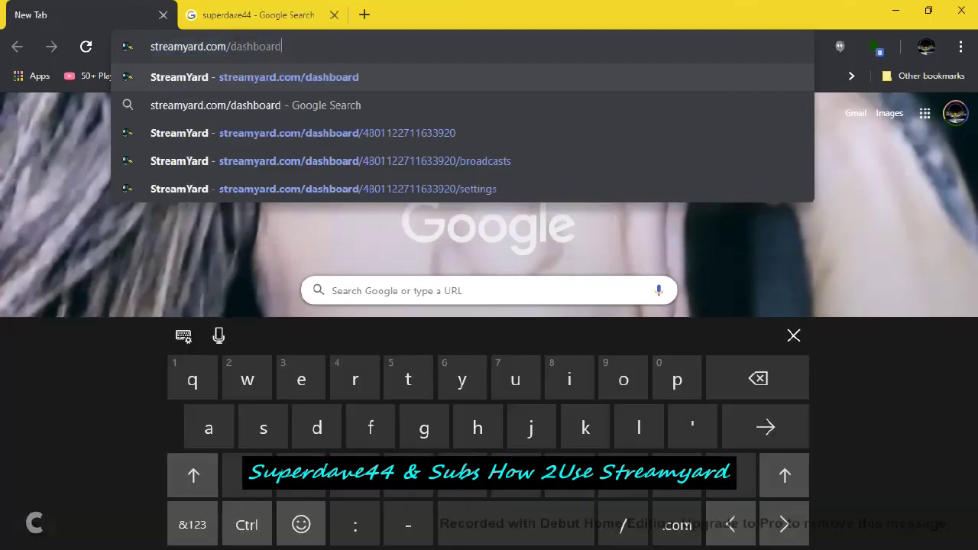
left_click(765, 426)
key("Return")
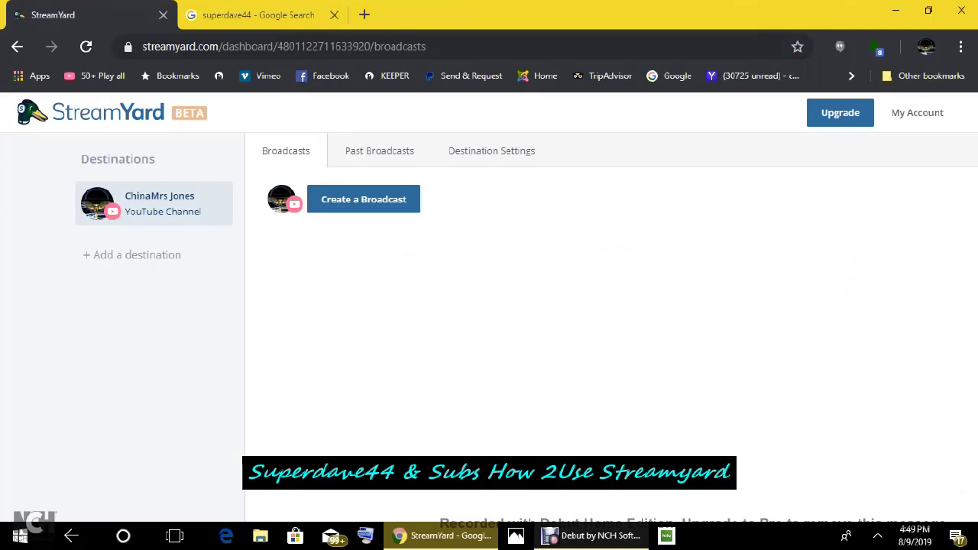
Step: Add a YouTube channel as a destination, choosing the personal Google account and allowing StreamYard access to it
left_click(127, 255)
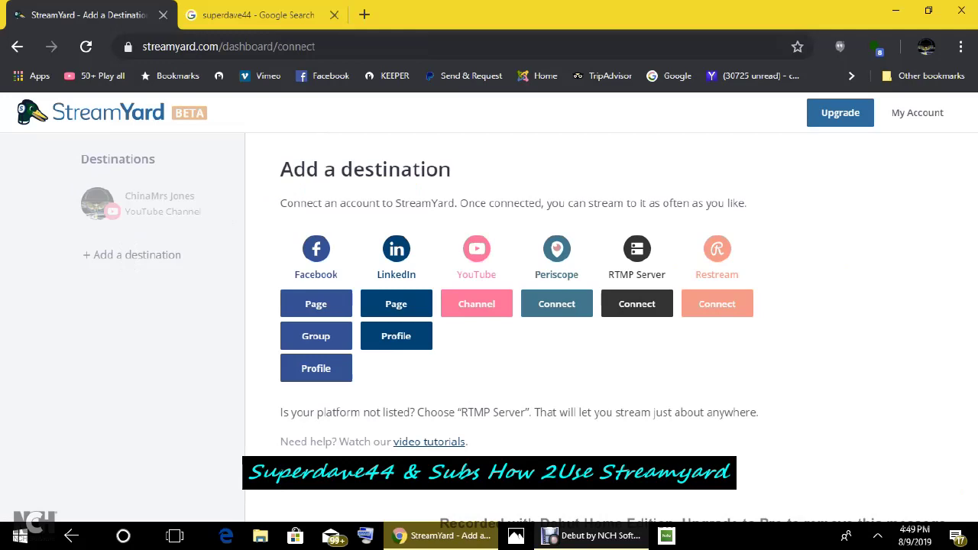
left_click(476, 303)
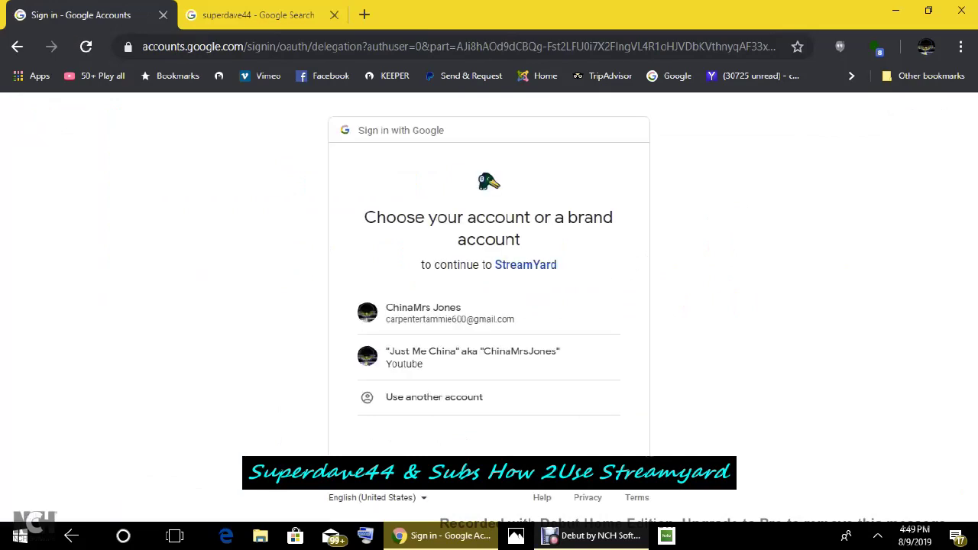
left_click(450, 313)
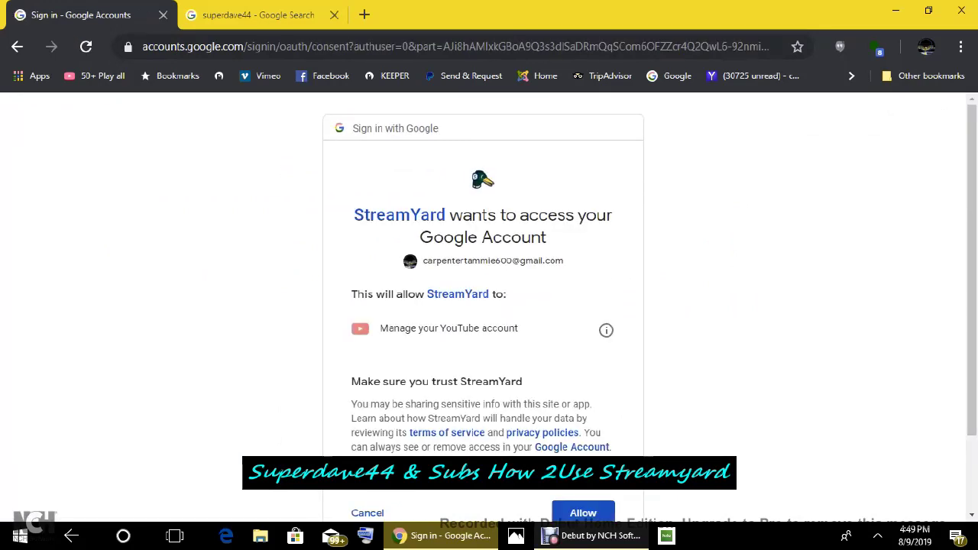
left_click(582, 512)
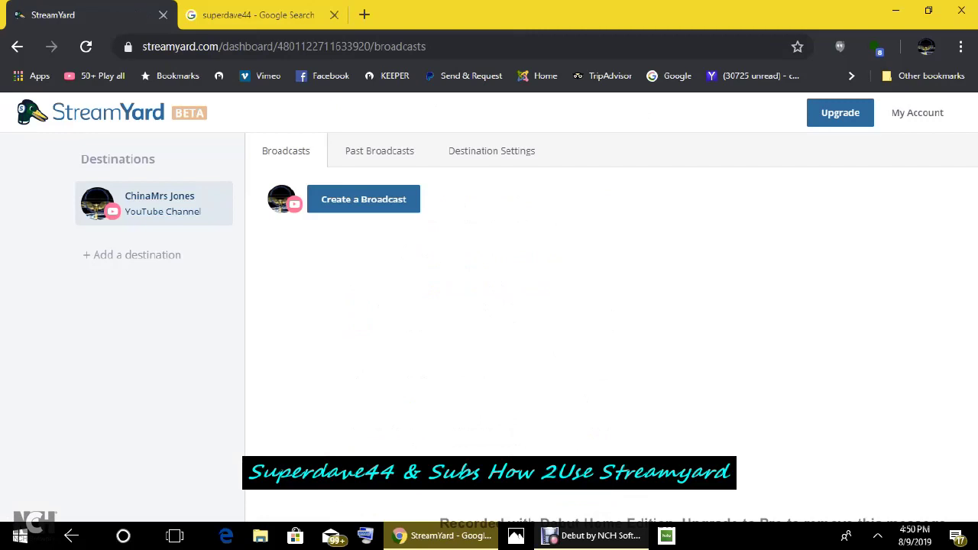
Step: Create a broadcast titled "skies" with its privacy set to Testing - Not posted
left_click(363, 199)
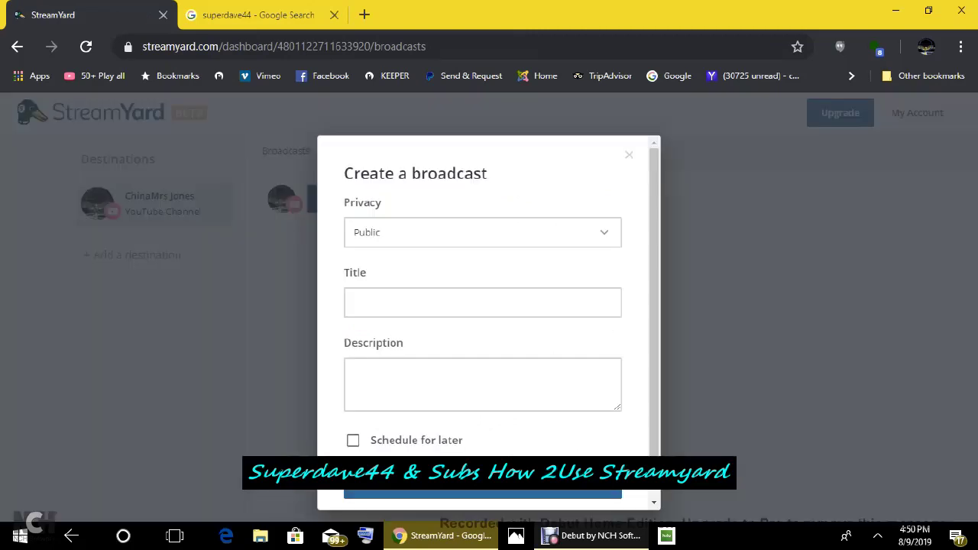
left_click(611, 239)
left_click(428, 329)
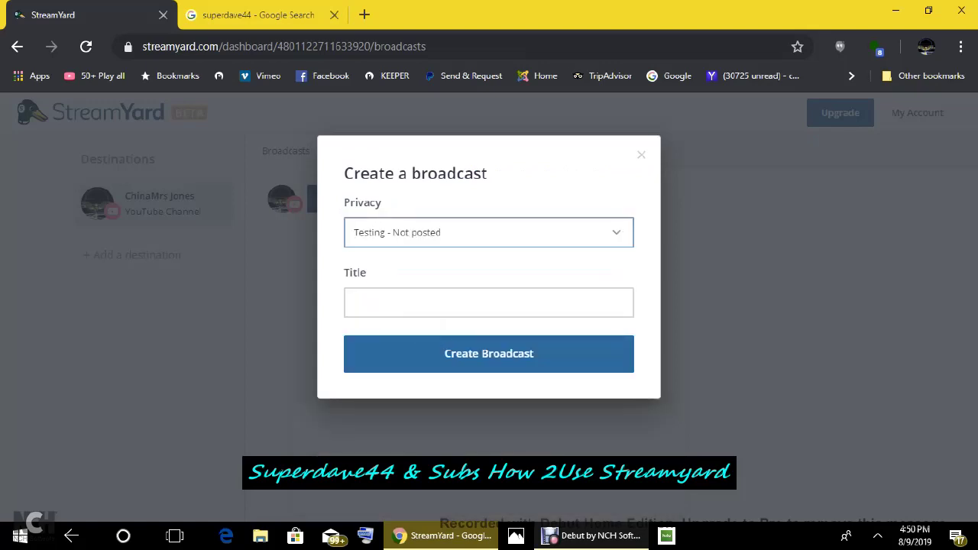
left_click(530, 306)
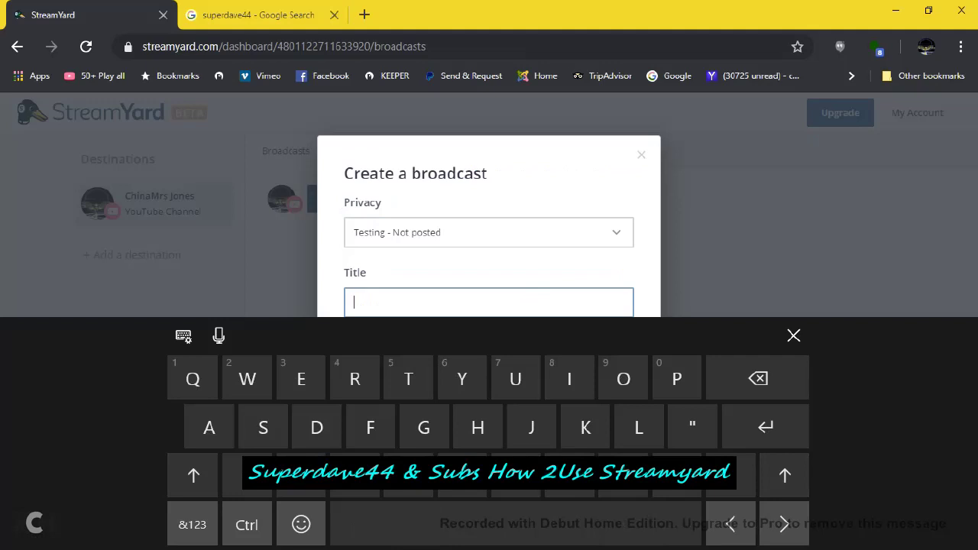
type("skies")
left_click(494, 355)
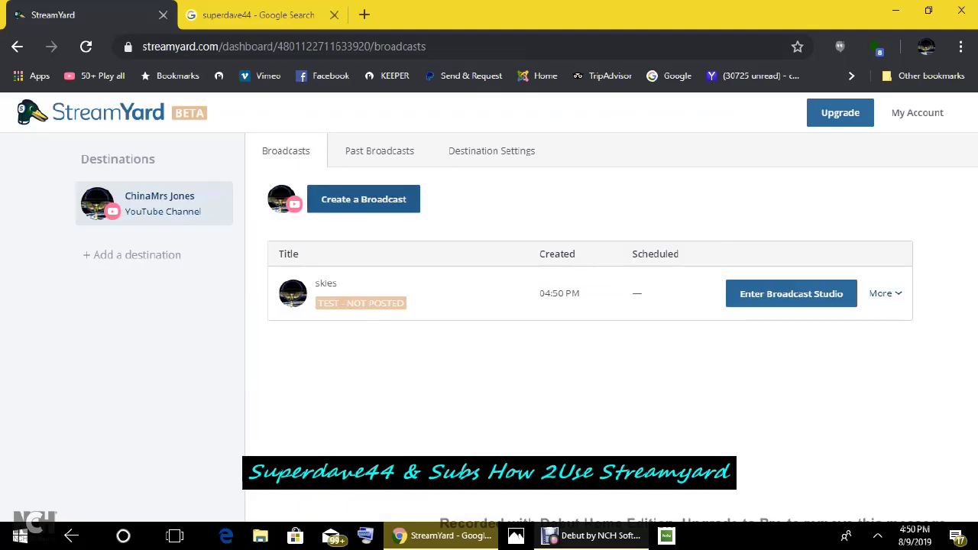
Step: Delete the "skies" test broadcast from the broadcasts list
left_click(885, 293)
left_click(829, 384)
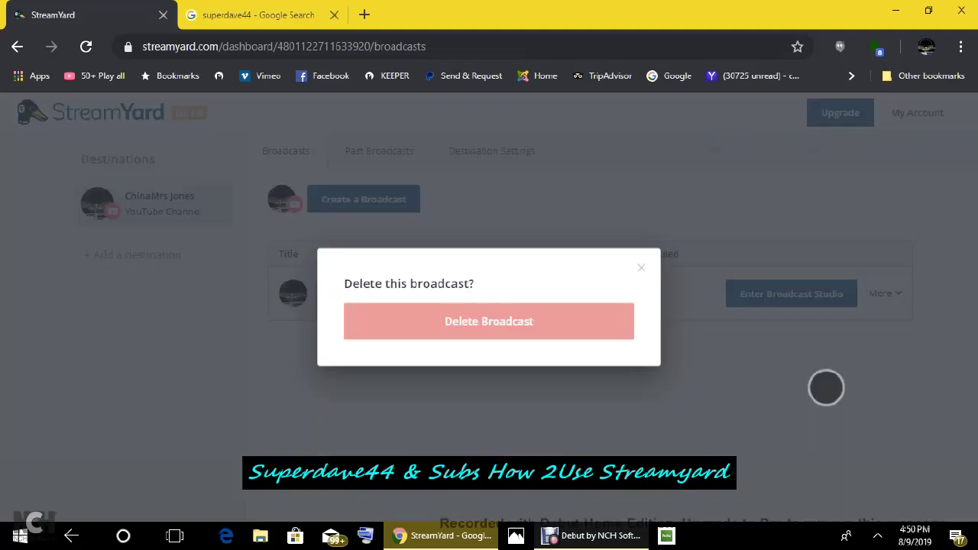
left_click(559, 329)
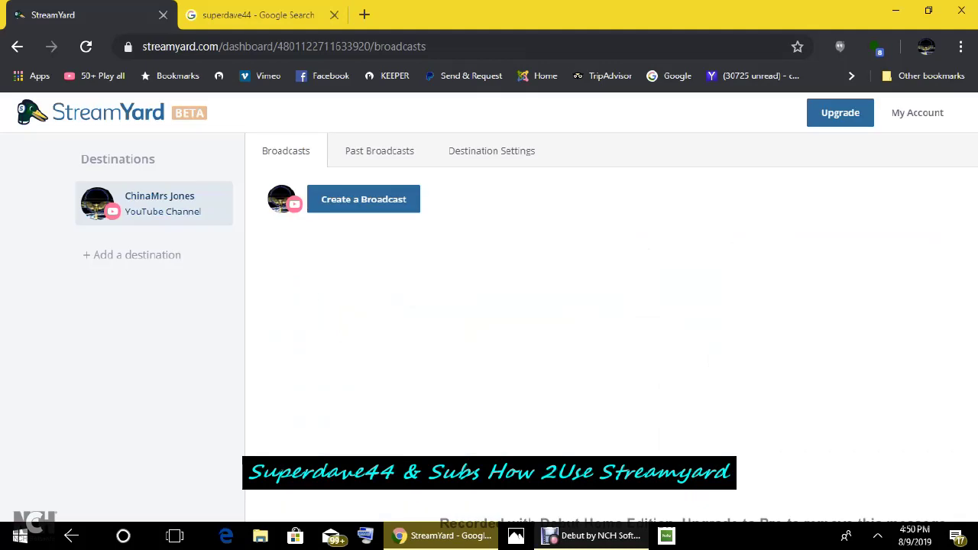
Step: Set up a new public broadcast titled "skies" with the description "Everybody" and schedule it for later
left_click(364, 199)
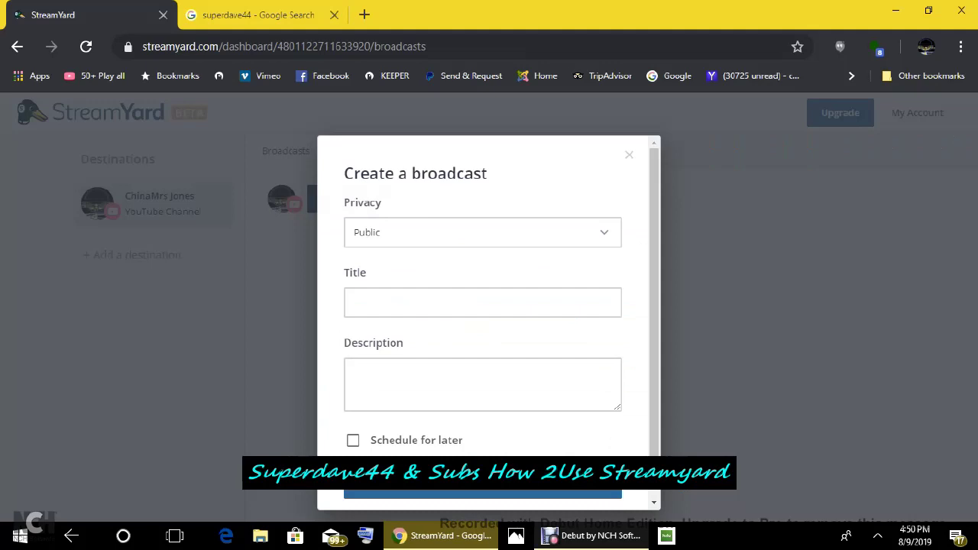
left_click(483, 302)
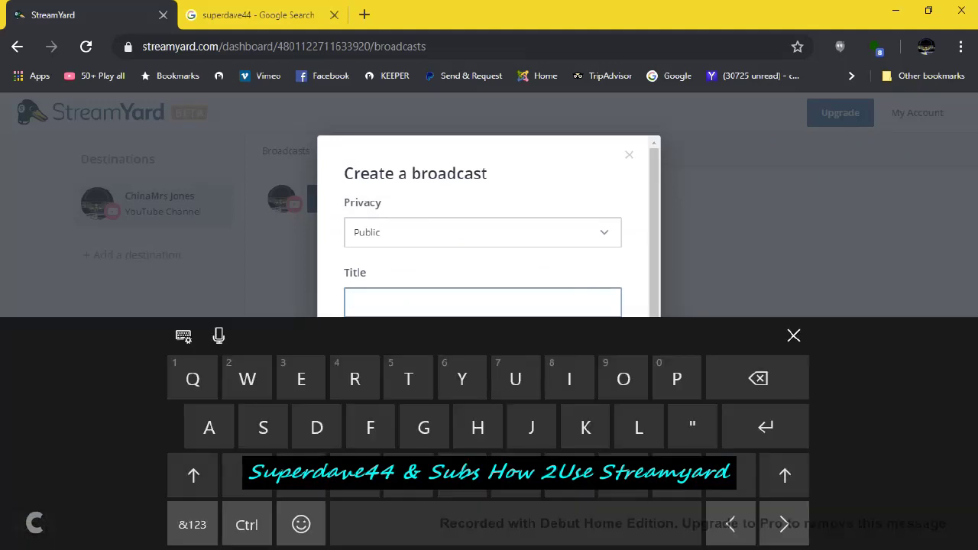
type("skies")
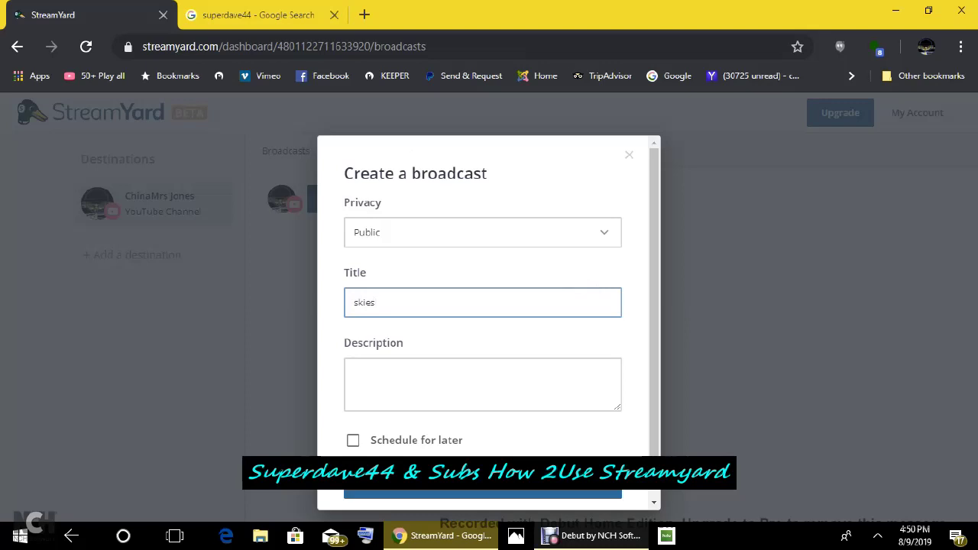
left_click(524, 387)
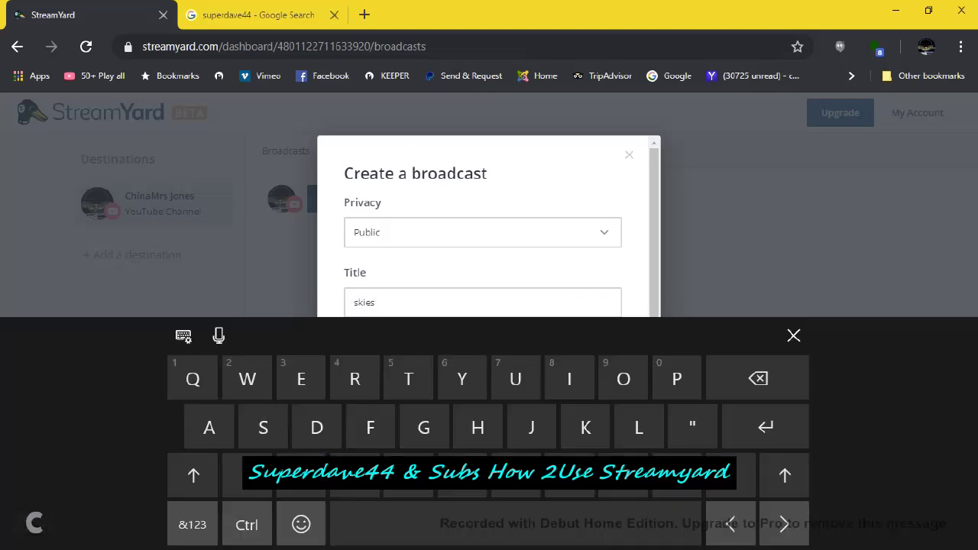
left_click(219, 335)
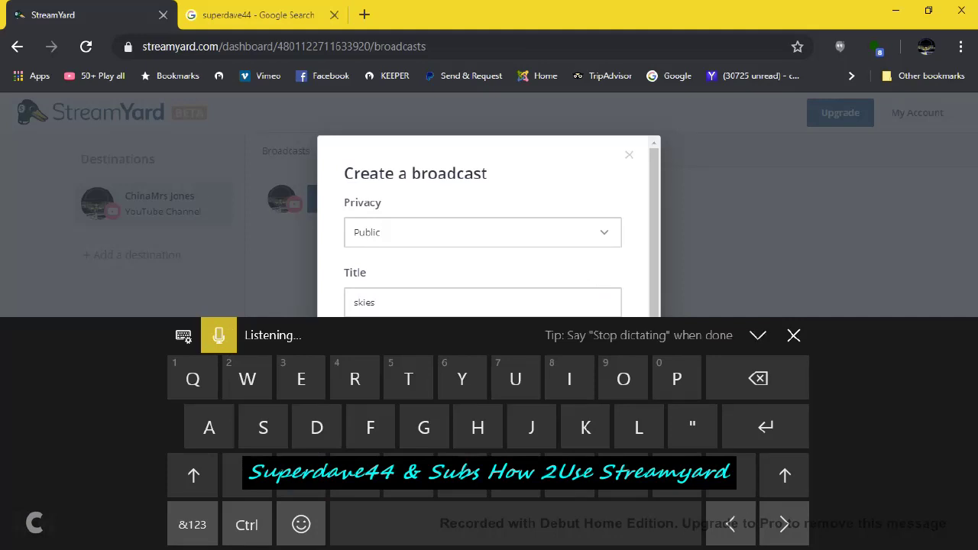
left_click(794, 335)
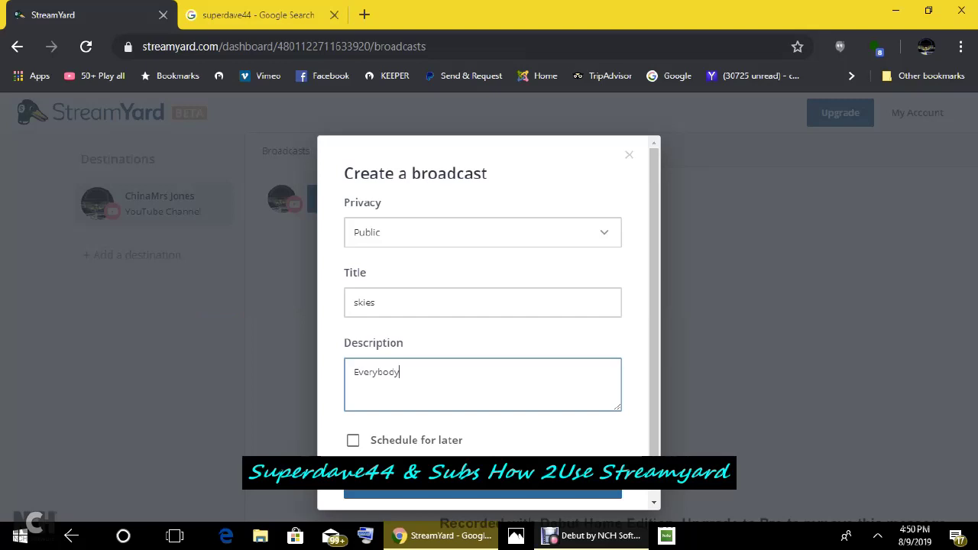
left_click(352, 440)
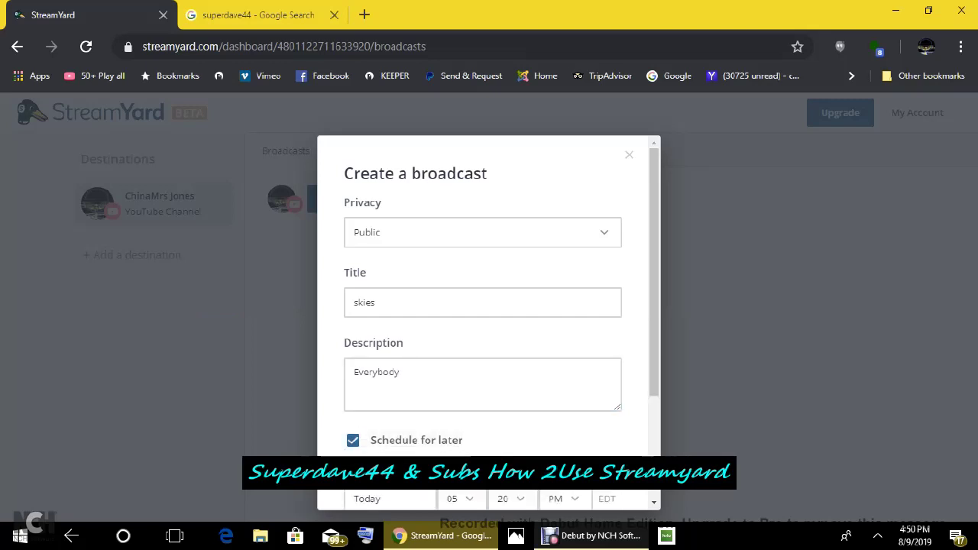
Step: Upload IMG_20190806_111311_561 (1) from Downloads as the thumbnail, cropped to the face, and create the broadcast
left_click(654, 451)
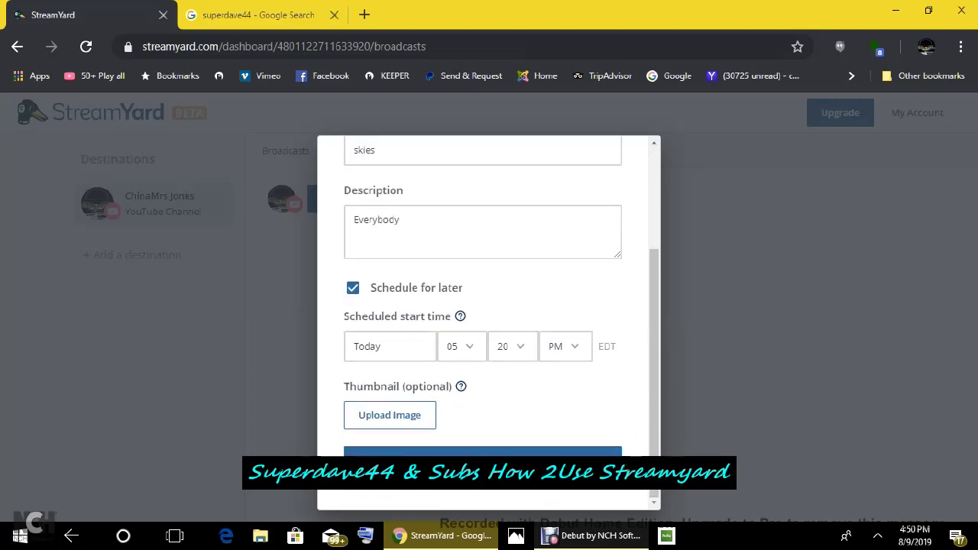
left_click(405, 412)
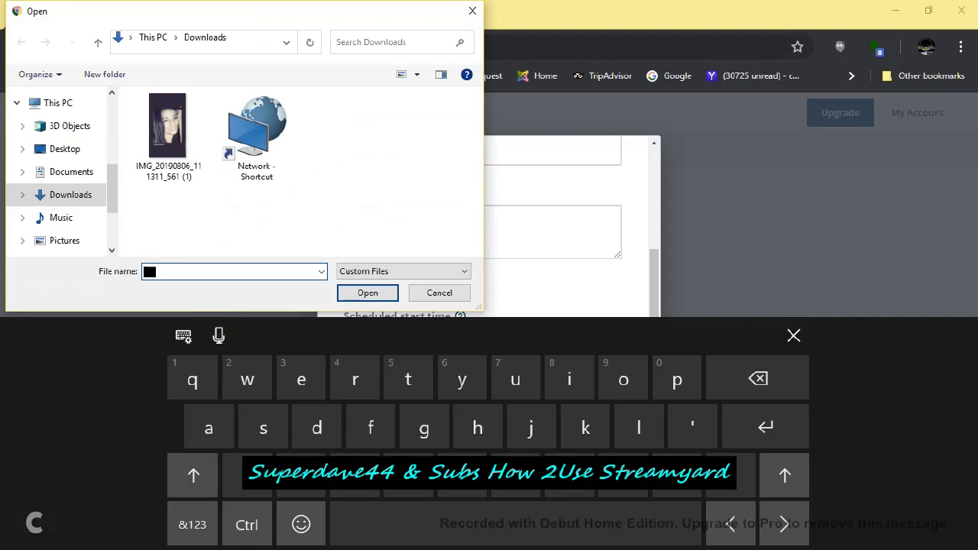
left_click(167, 143)
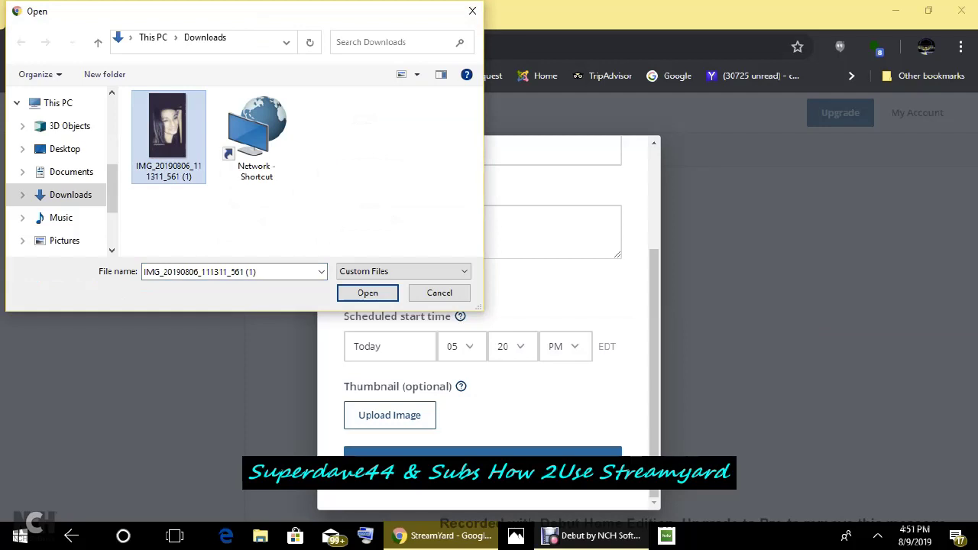
key("Return")
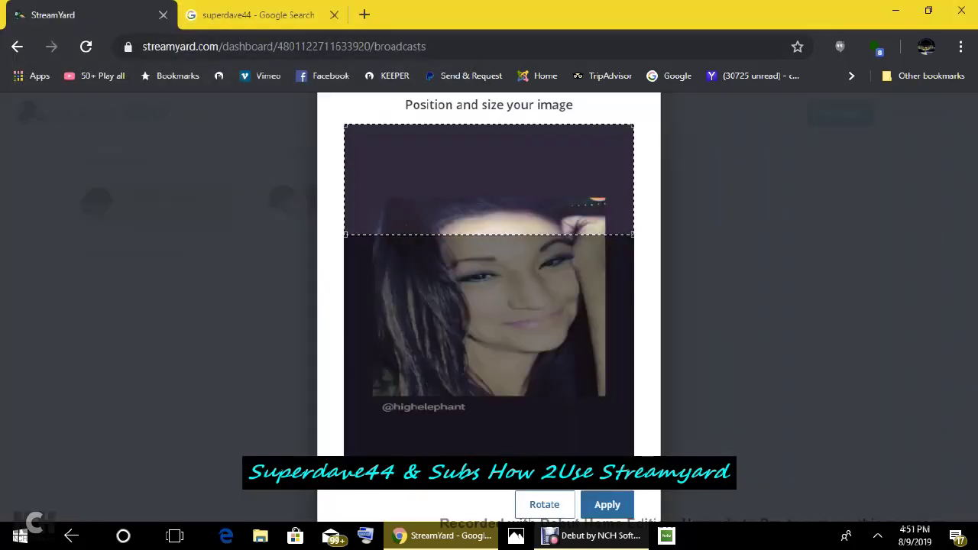
left_click_drag(601, 208, 605, 325)
left_click(608, 504)
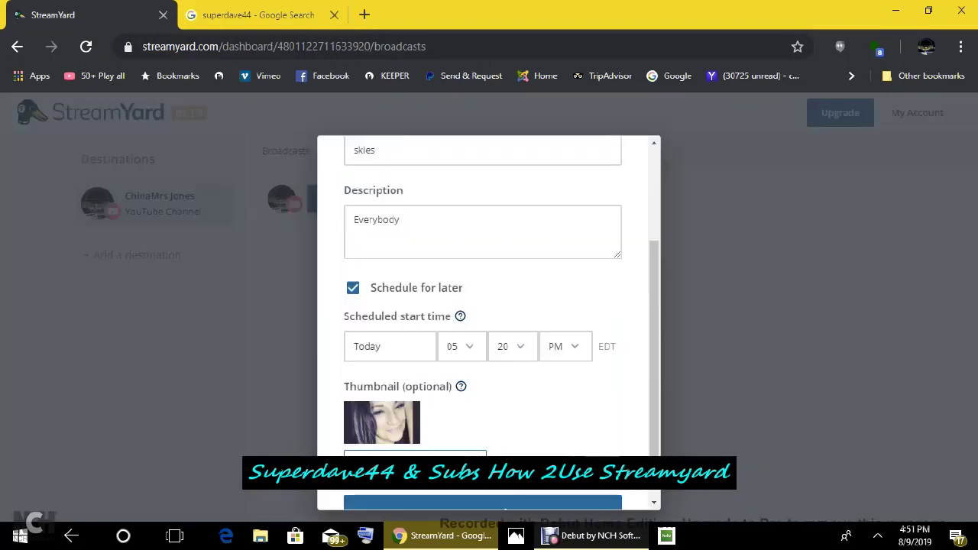
left_click_drag(654, 458, 655, 488)
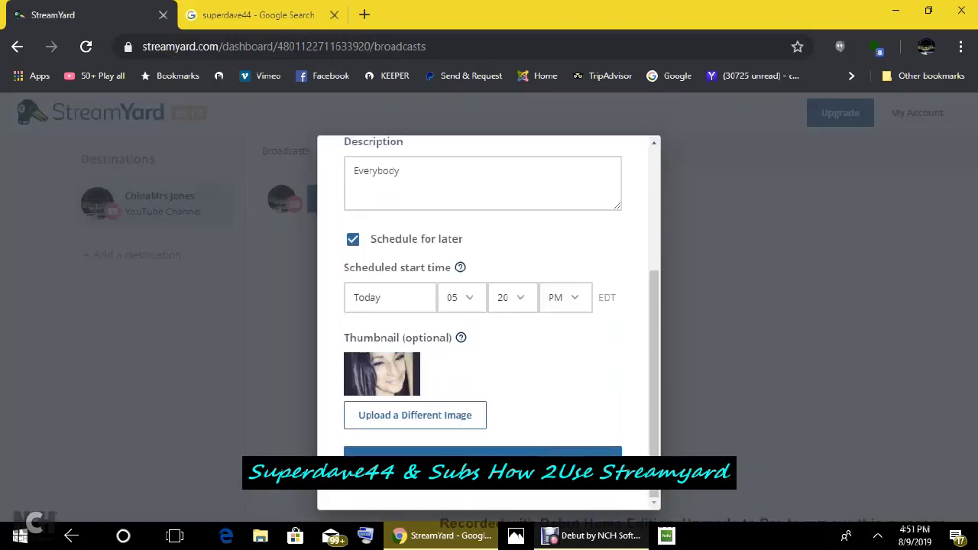
left_click(444, 457)
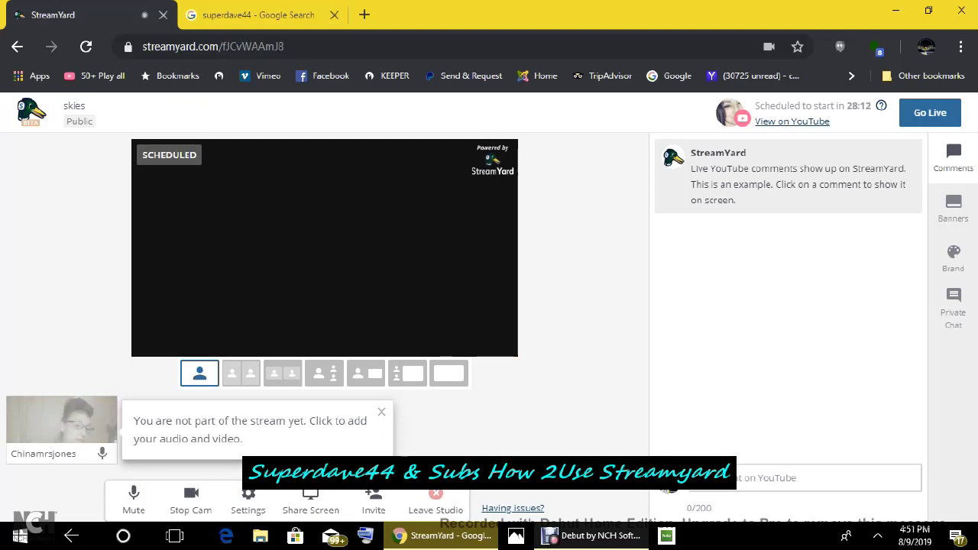
Step: Add the host's camera to the stream, share the "superdave44 - Google Search" Chrome tab, and return to the studio
left_click(61, 429)
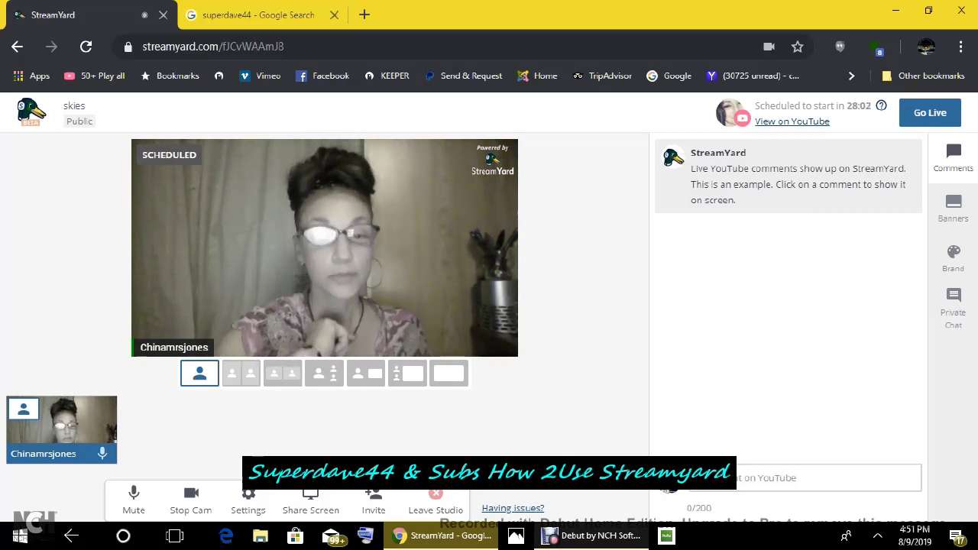
left_click(311, 500)
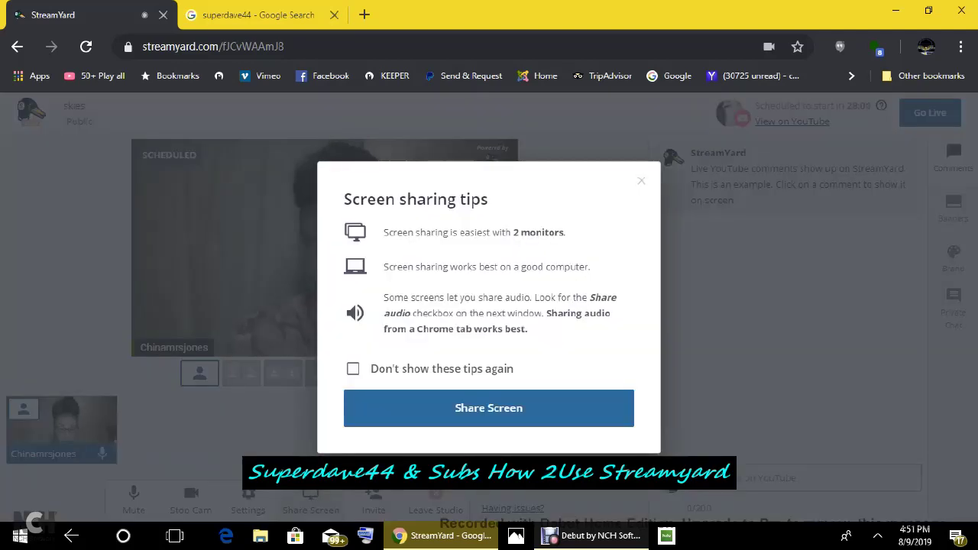
left_click(534, 408)
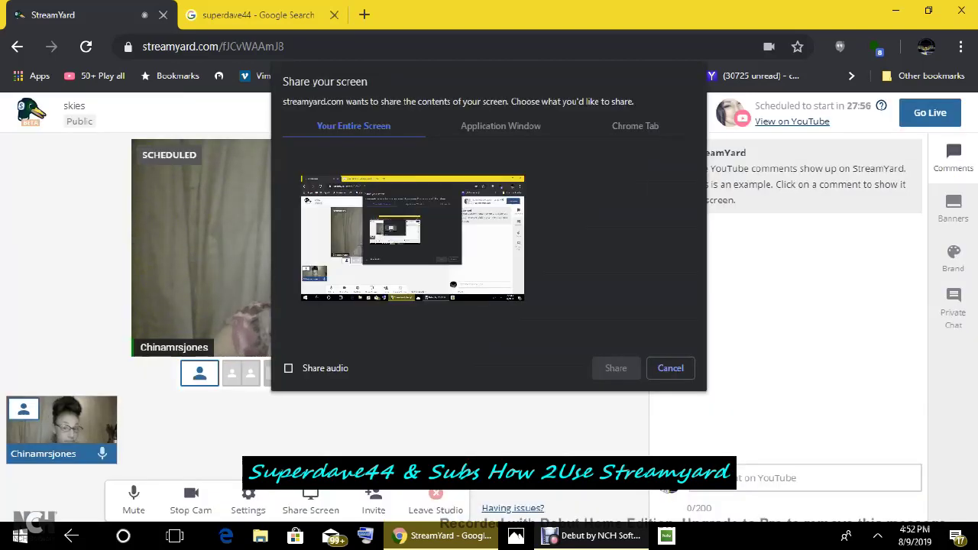
left_click(635, 125)
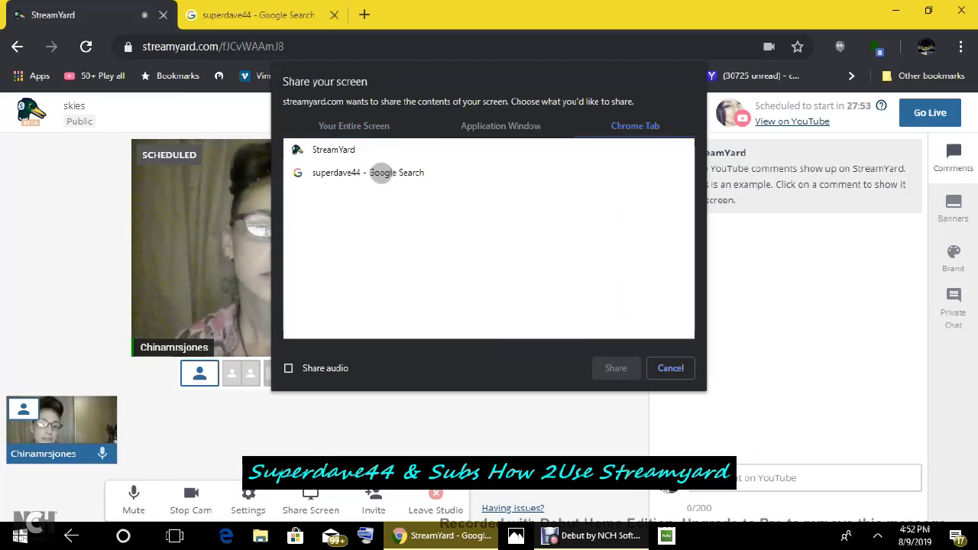
left_click(368, 172)
left_click(616, 367)
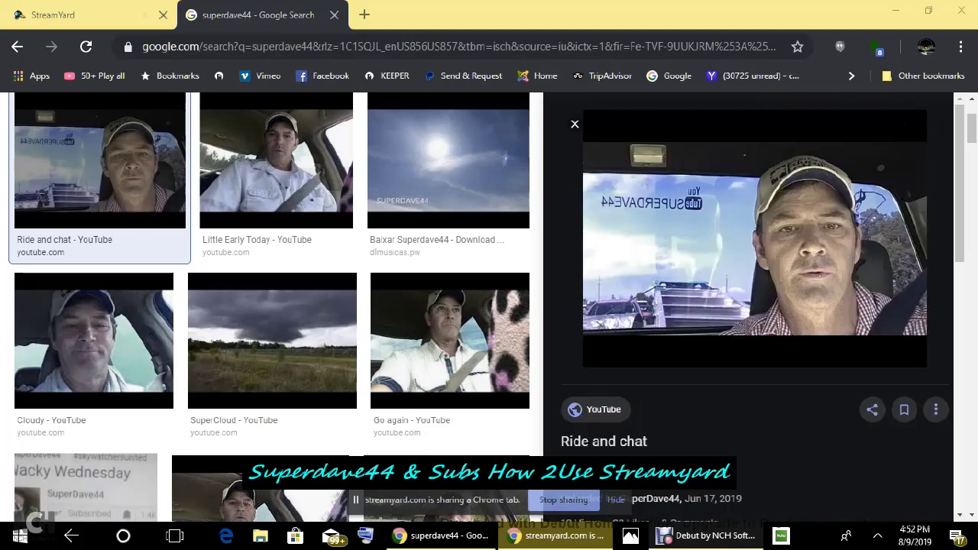
left_click(84, 15)
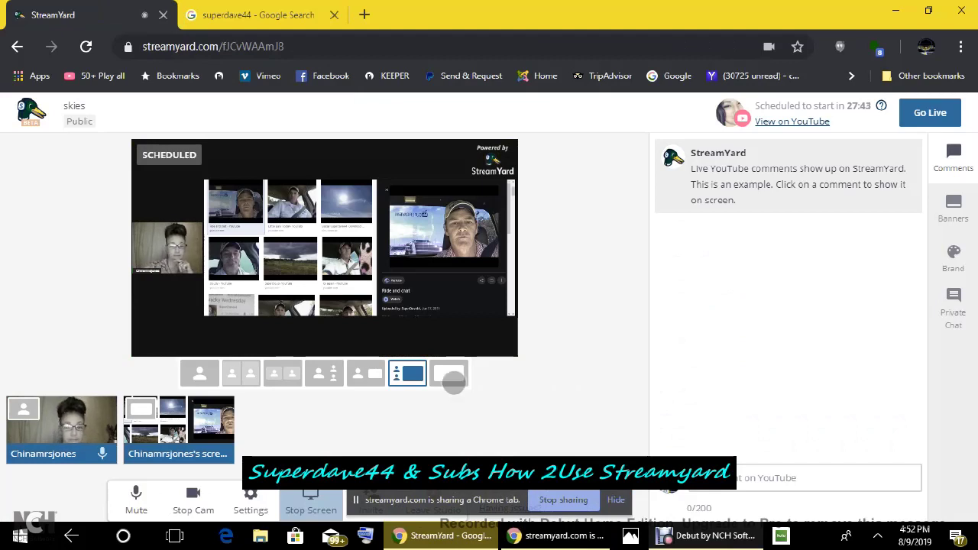
Step: Preview the screen-only layout and the large-camera layout, and return to the small camera beside the large shared screen
left_click(449, 373)
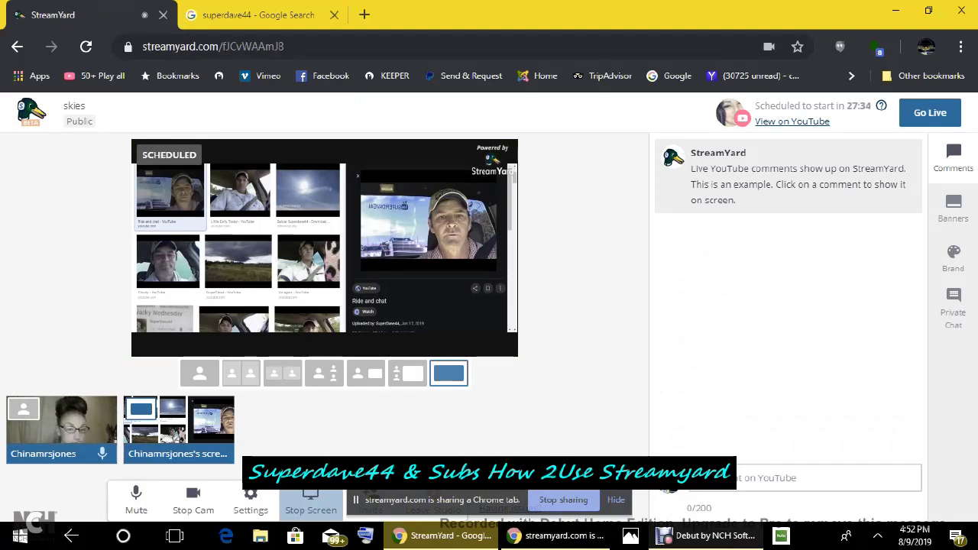
left_click(366, 373)
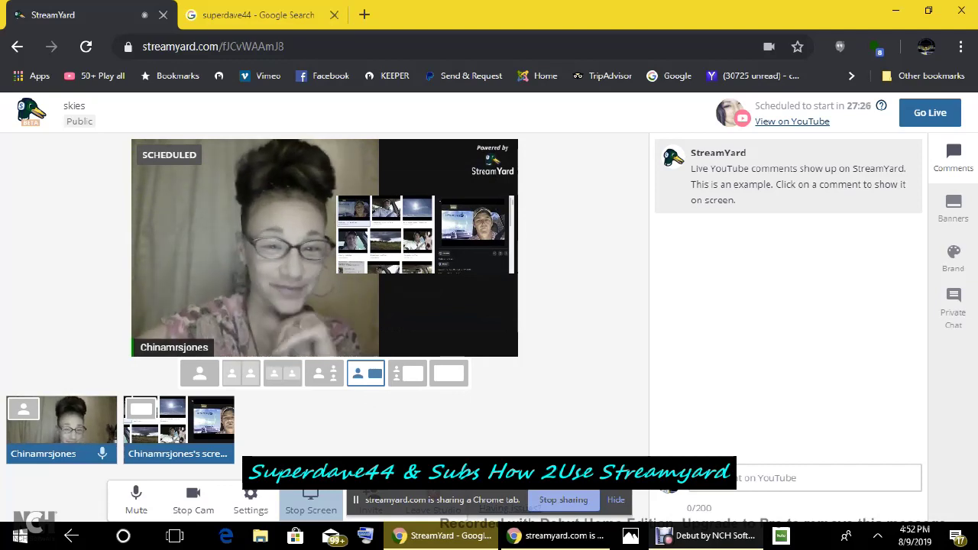
left_click(407, 373)
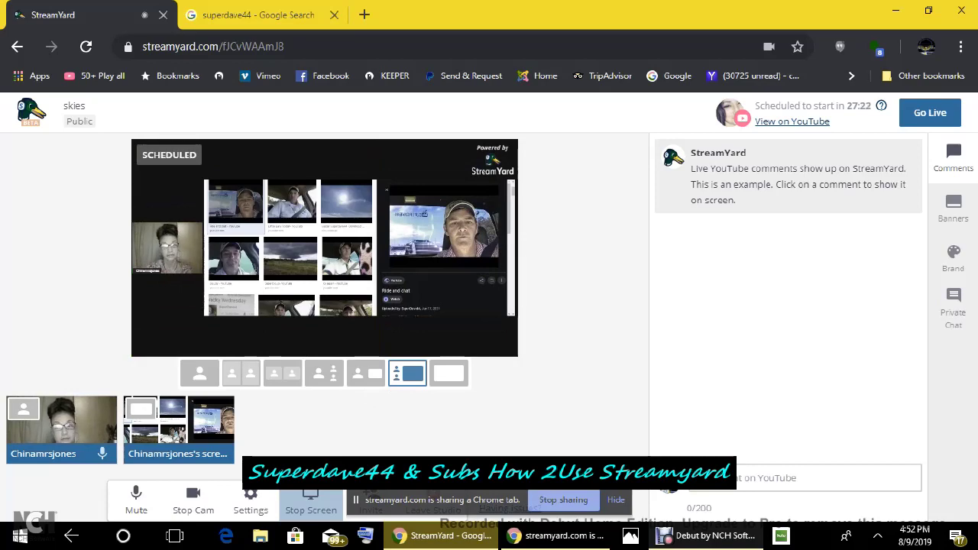
Step: View the scheduled "skies" broadcast page on YouTube and return to the StreamYard studio
left_click(791, 120)
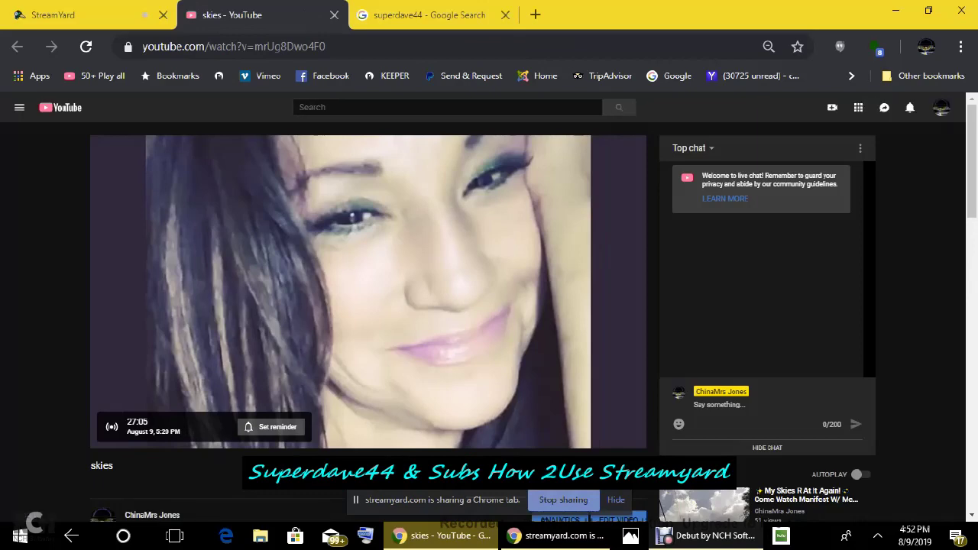
key("ctrl+1")
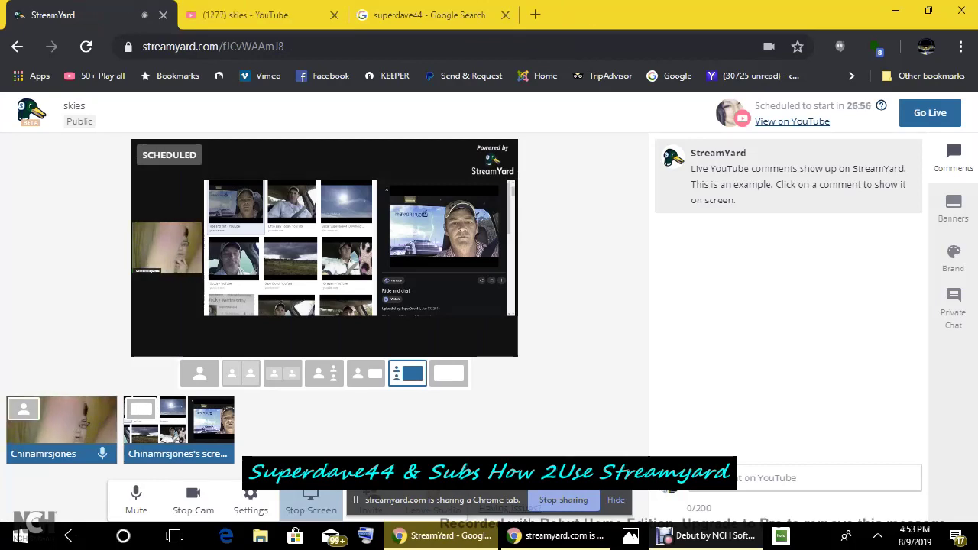
key("ctrl+Tab")
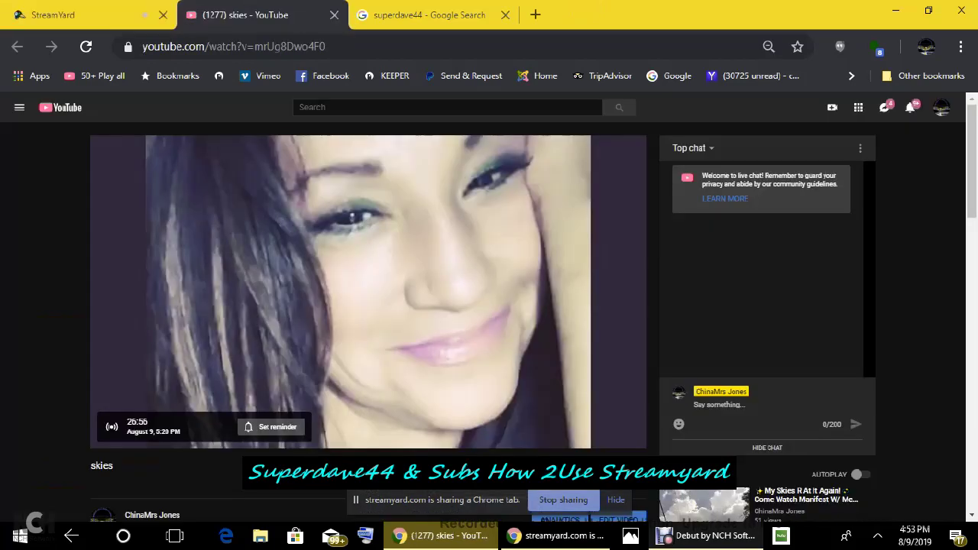
left_click(105, 17)
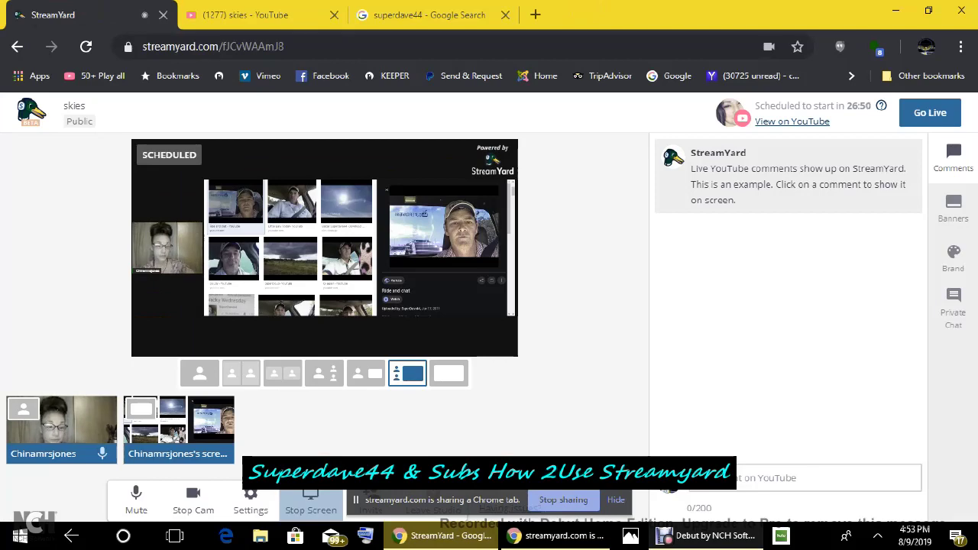
Step: Hide the tab-sharing notice and copy the studio's guest invitation link to the clipboard
left_click(615, 500)
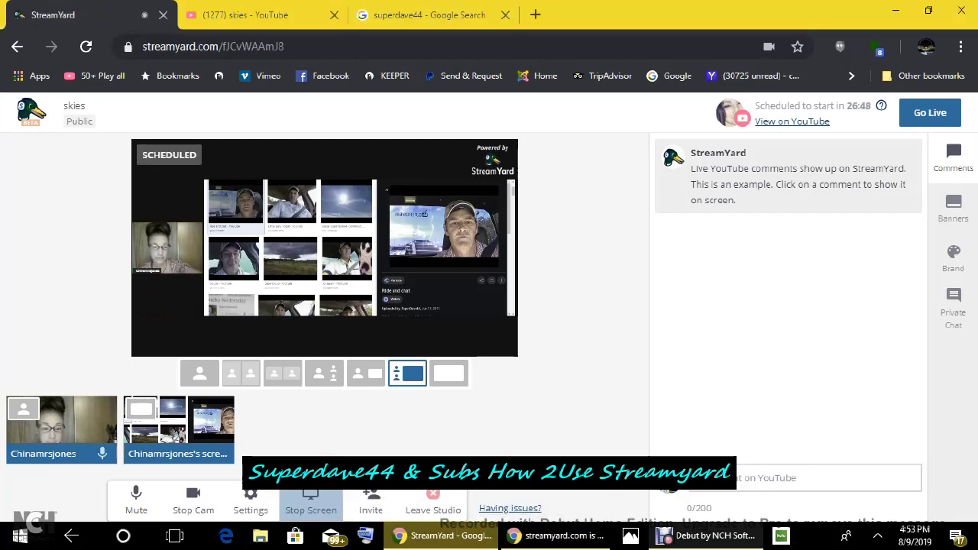
left_click(371, 502)
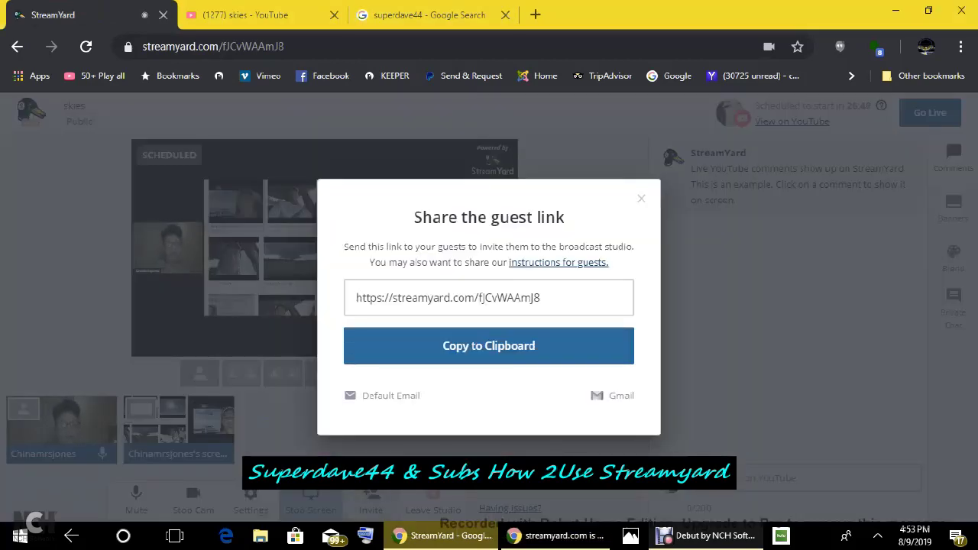
left_click(445, 343)
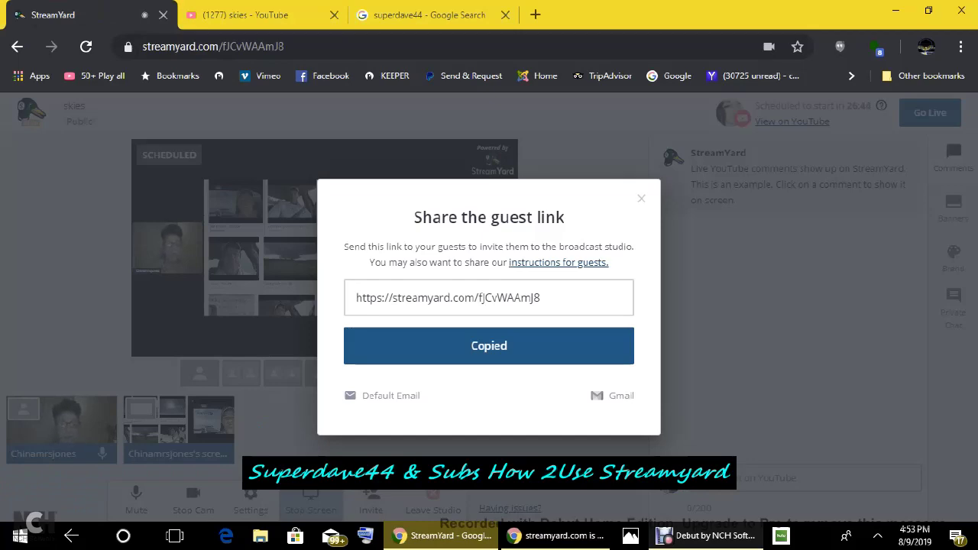
key("Escape")
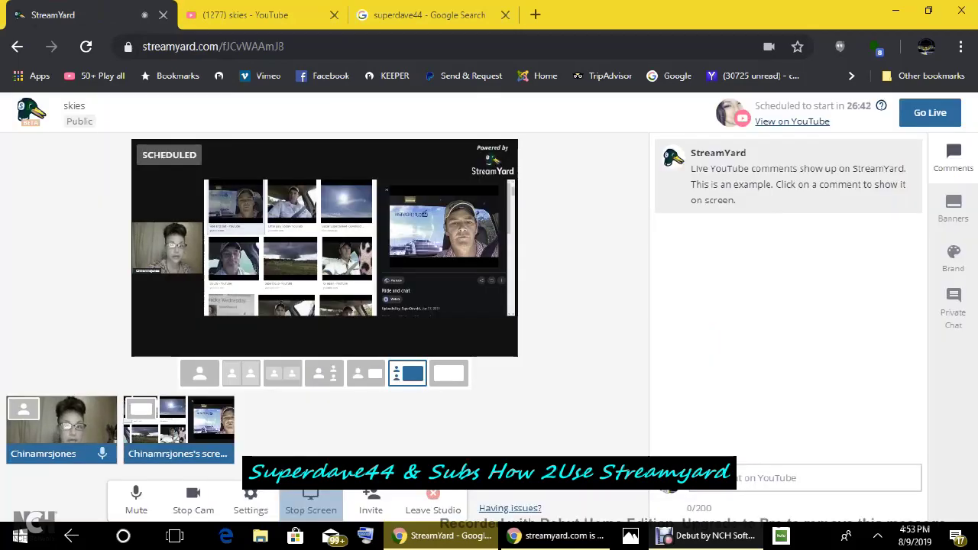
Step: Bring up Google Hangouts from the Google apps in a new browser tab, and close that tab to return to StreamYard
key("ctrl+t")
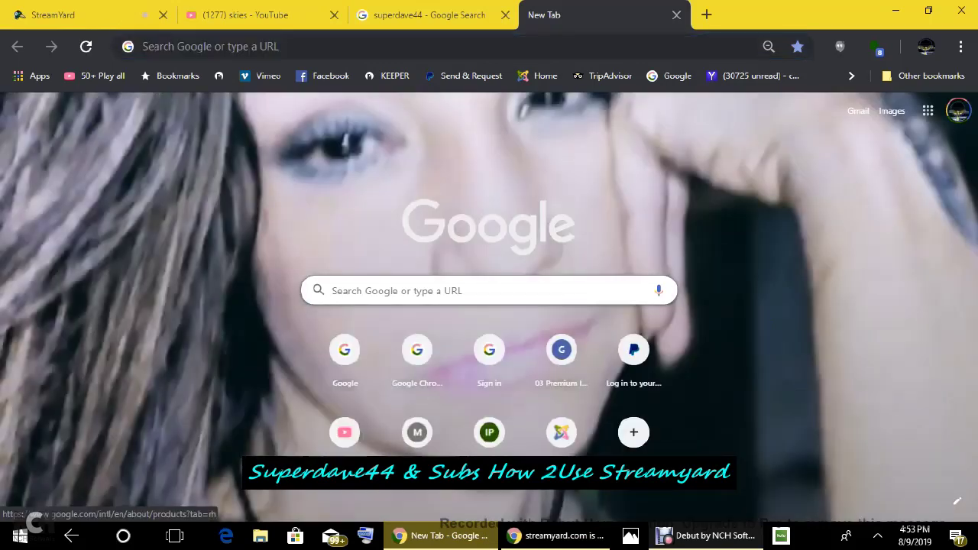
left_click(928, 111)
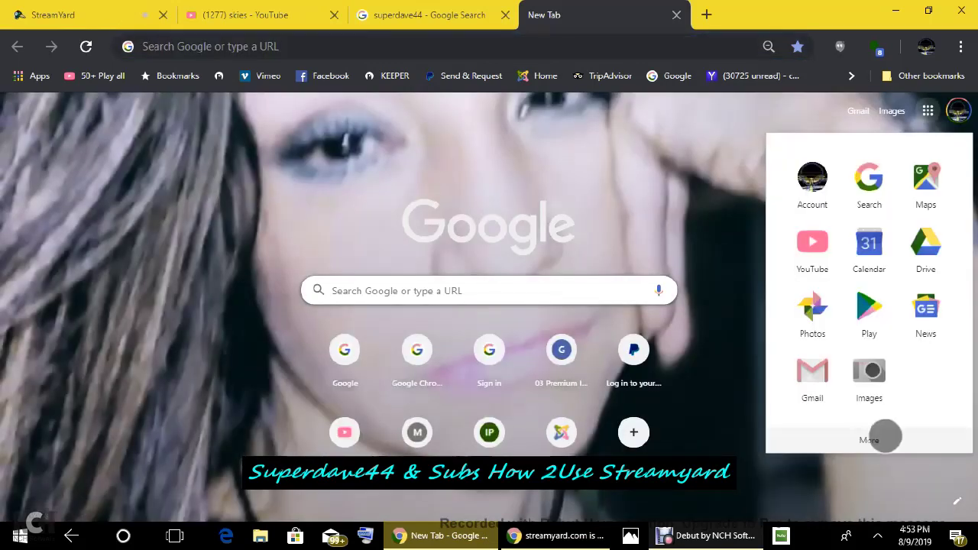
left_click(882, 437)
left_click(869, 313)
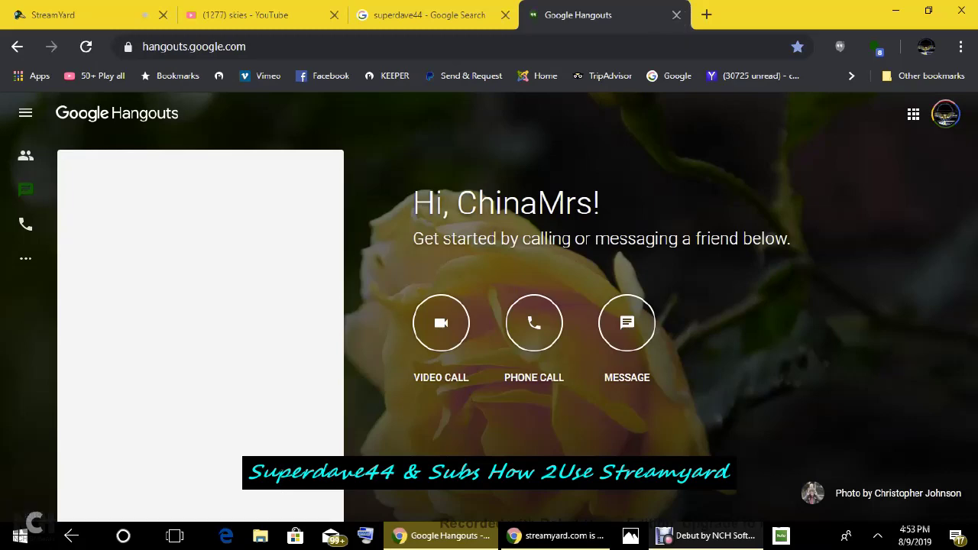
left_click(680, 16)
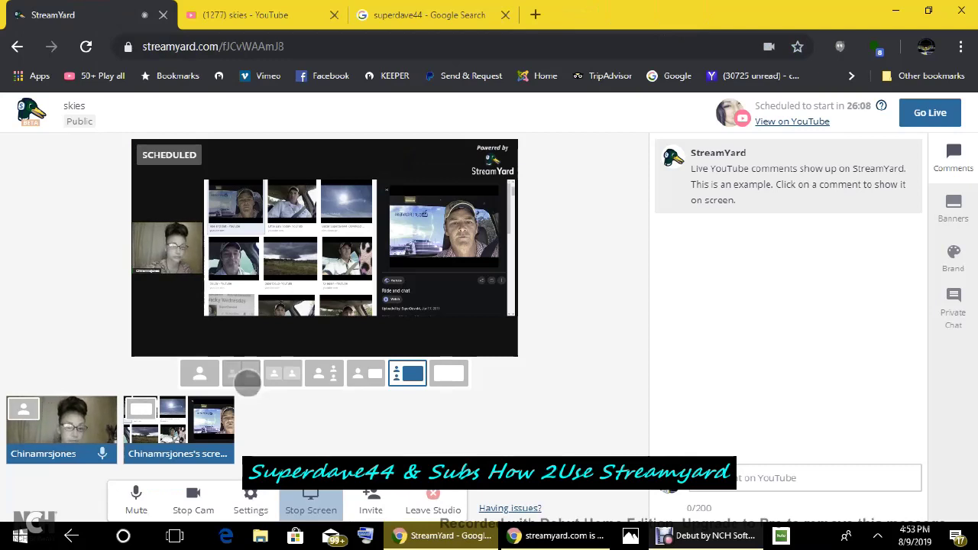
Step: Switch the stream to the two-person side-by-side layout and close the "skies" YouTube page
left_click(241, 373)
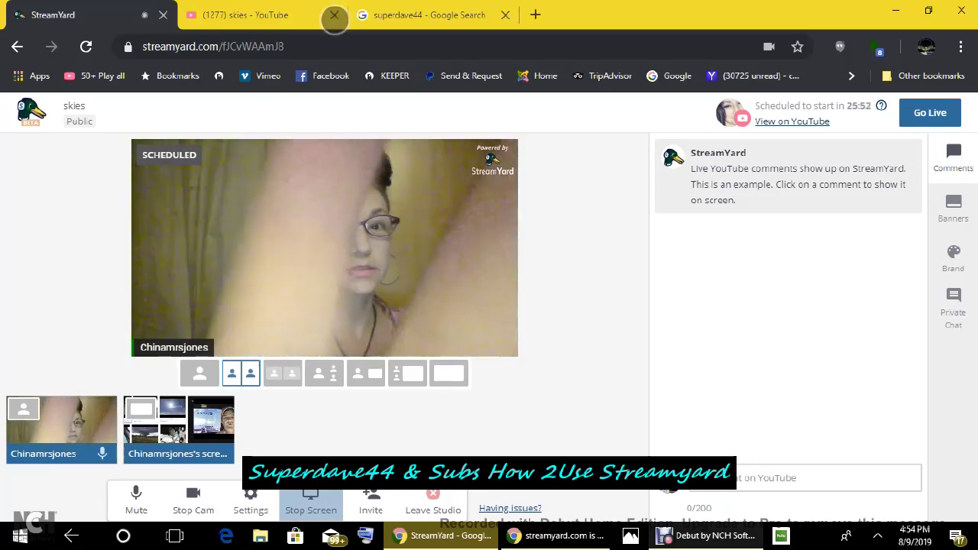
left_click(334, 14)
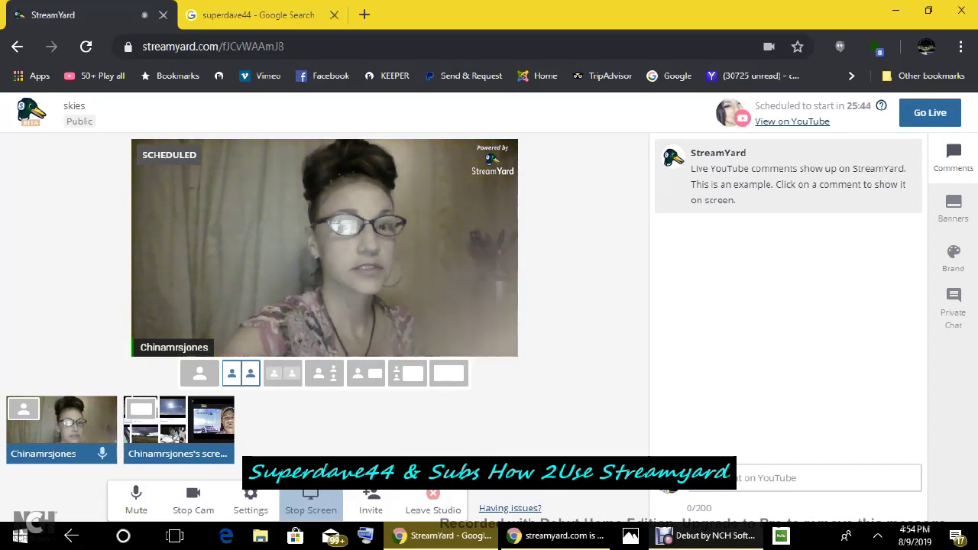
Step: Return to the broadcasts list and delete the scheduled public "skies" broadcast
key("ctrl+Tab")
key("ctrl+Tab")
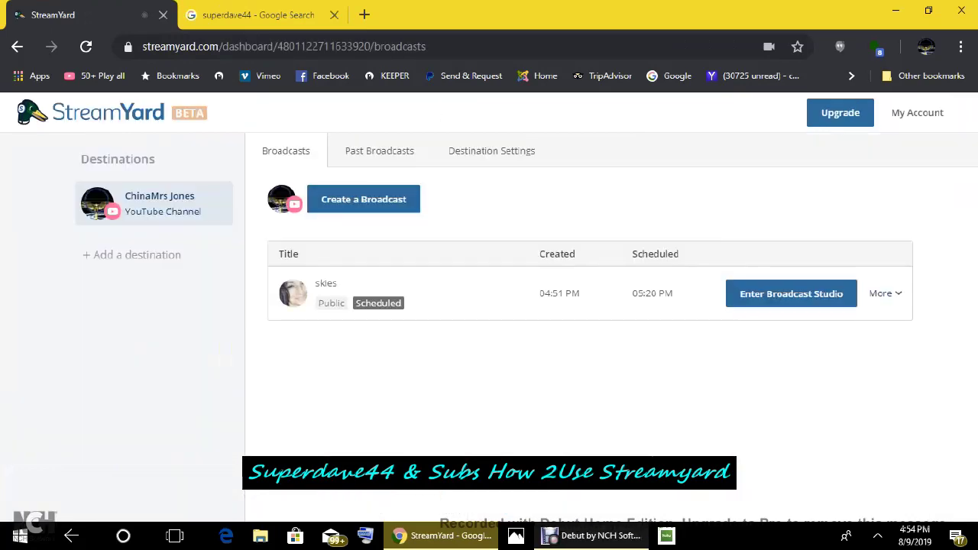
left_click(887, 294)
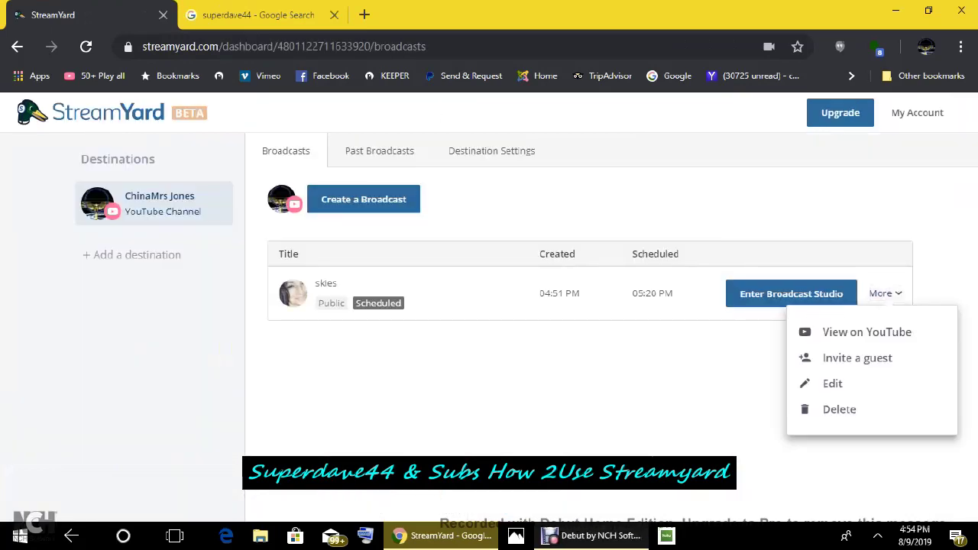
left_click(836, 417)
left_click(563, 336)
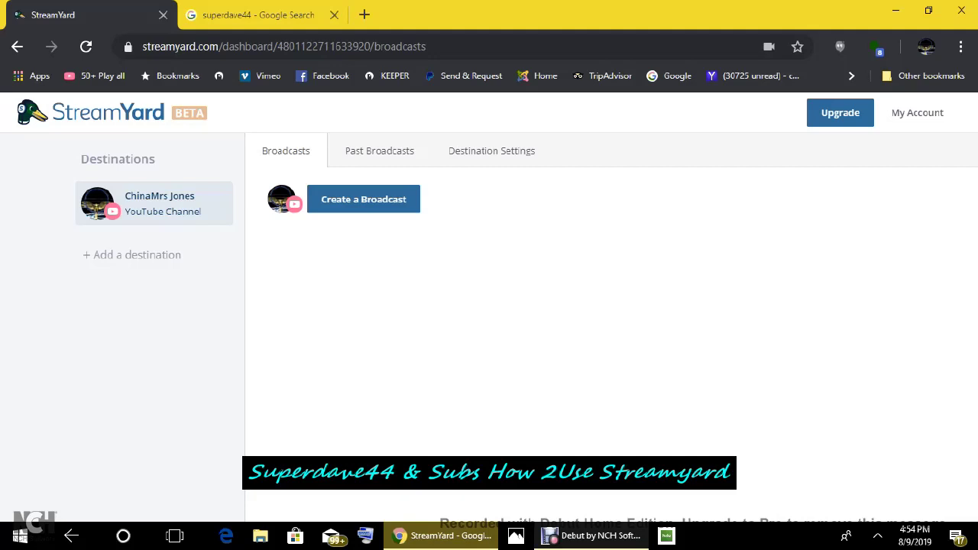
Step: Add a YouTube channel destination using the host's Google account and allow StreamYard to manage its YouTube account
left_click(131, 254)
left_click(476, 303)
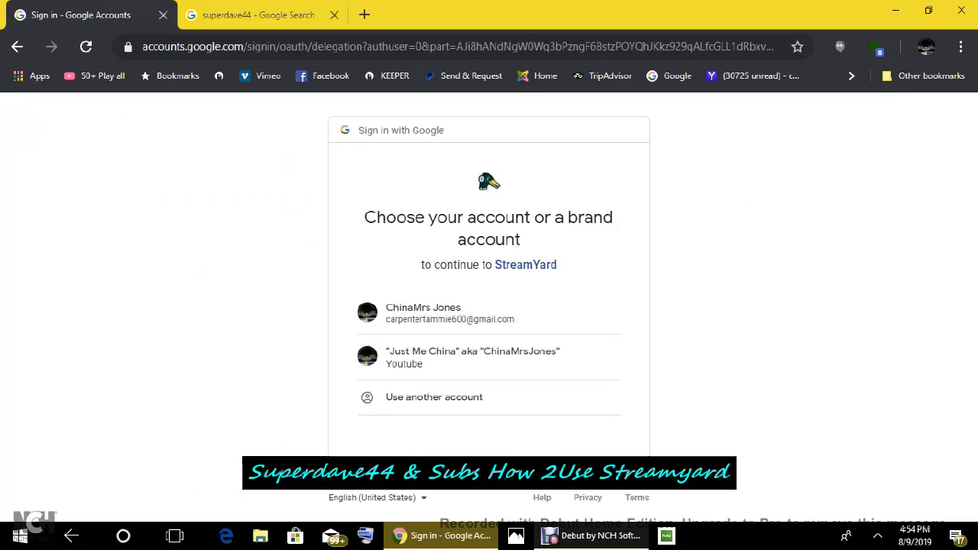
left_click(454, 309)
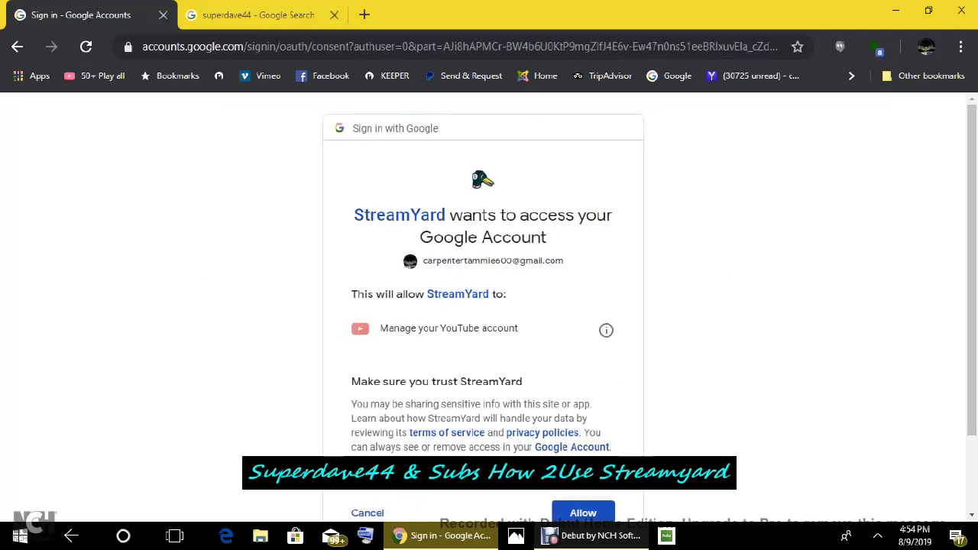
left_click(585, 512)
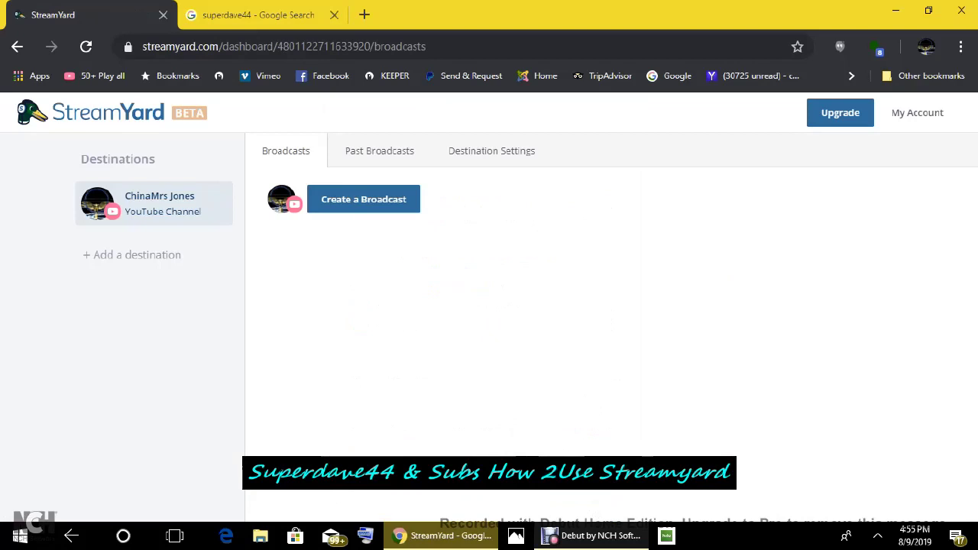
Step: Create a broadcast titled "skies" with its privacy set to "Testing - Not posted"
left_click(356, 199)
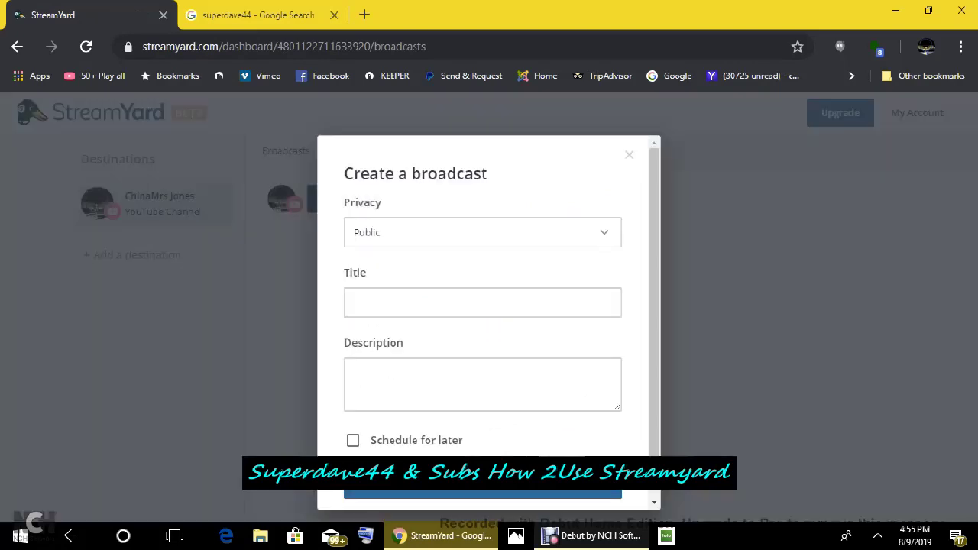
left_click(482, 232)
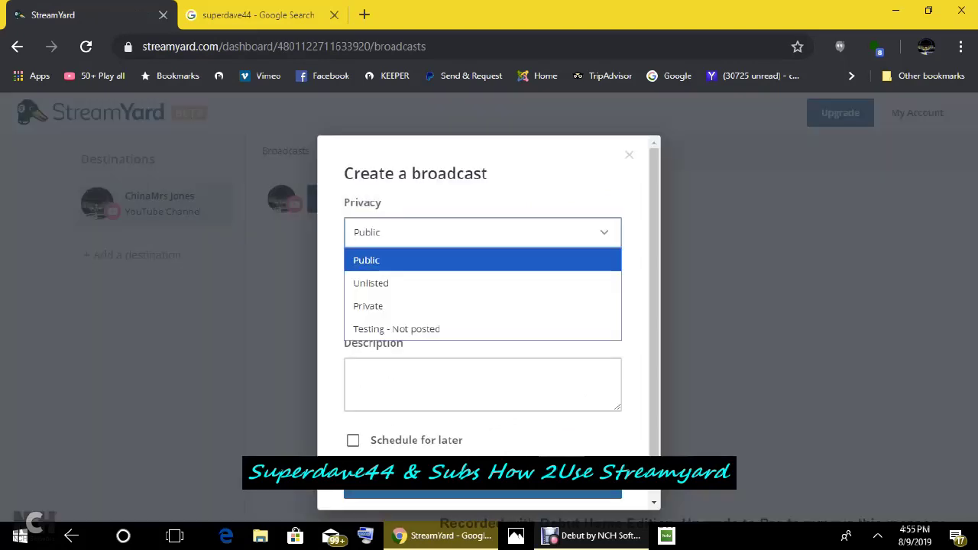
left_click(397, 329)
left_click(394, 303)
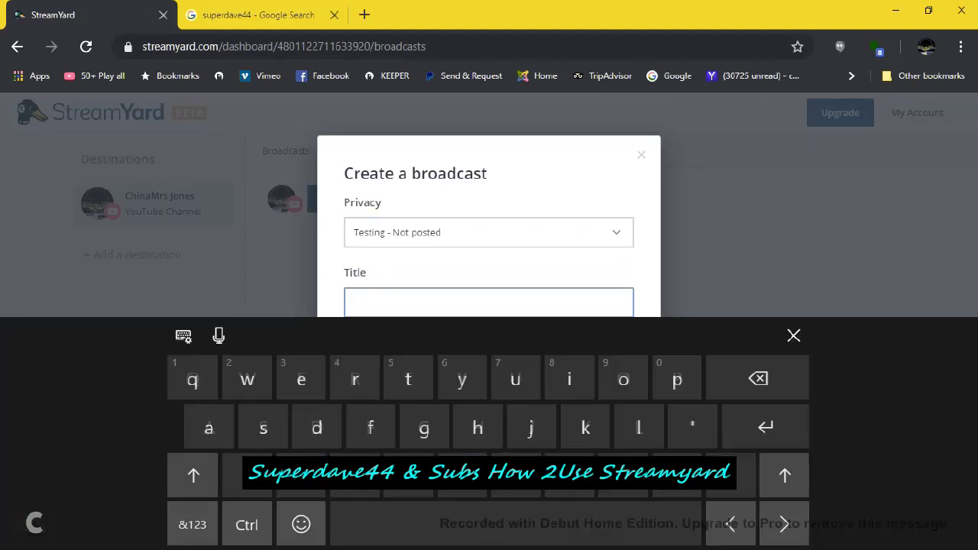
type("skies")
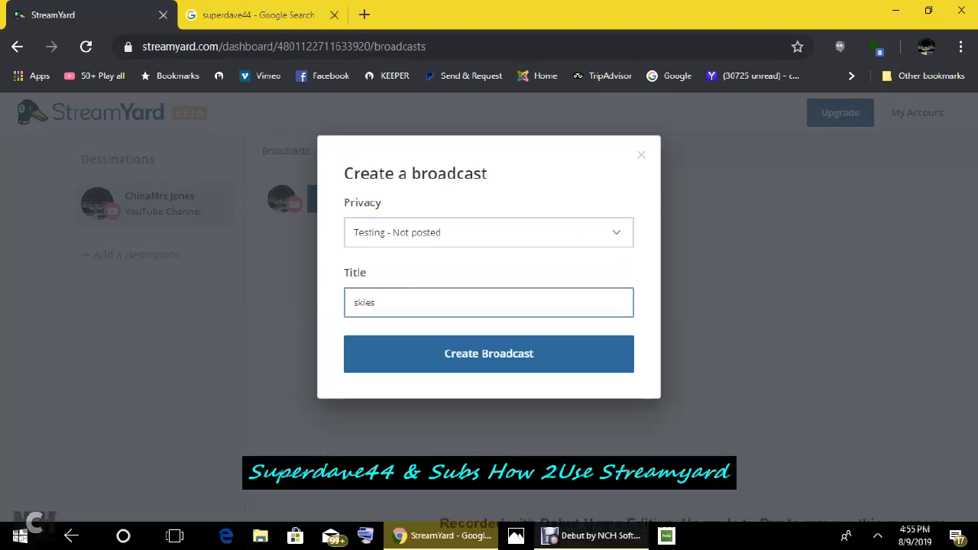
left_click(544, 353)
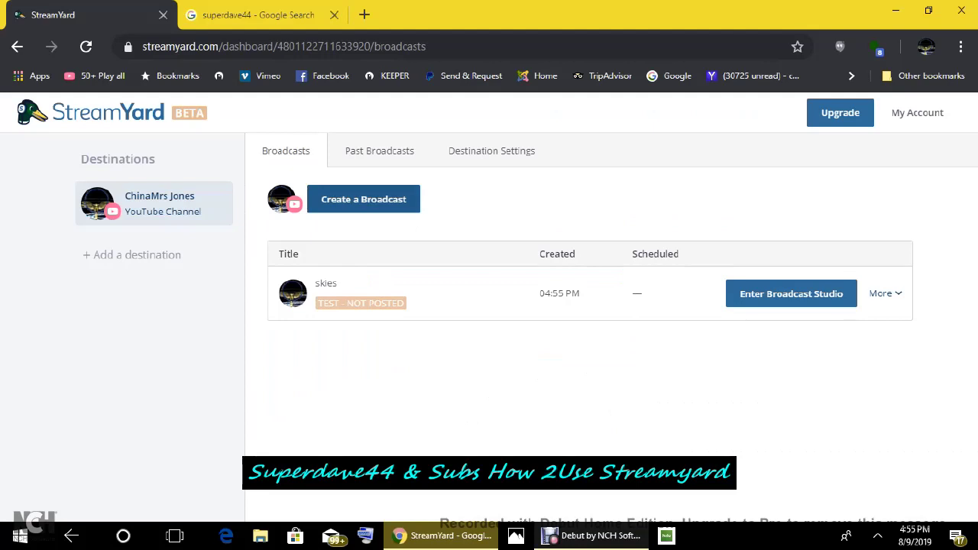
Step: Enter the studio of the "skies" test broadcast and add the host's camera and audio to the stream
left_click(791, 294)
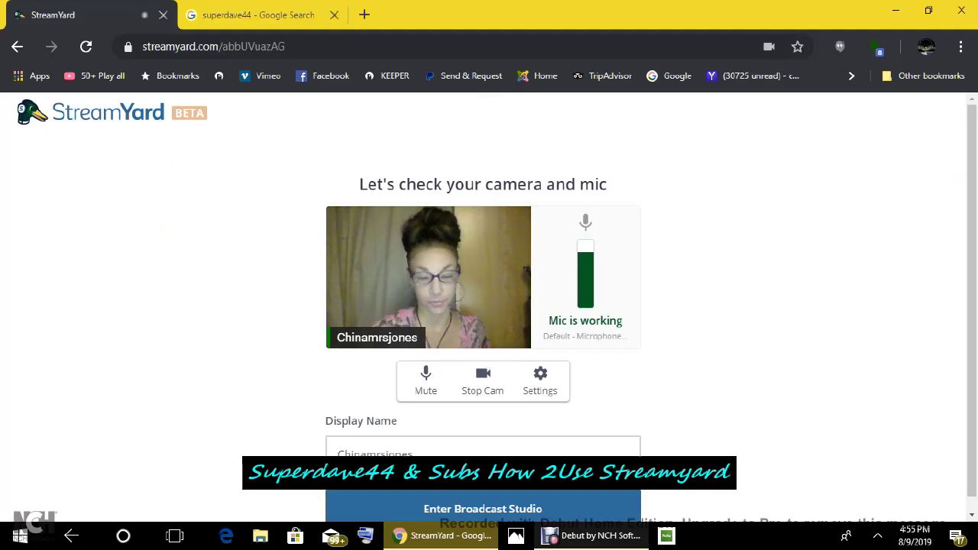
key("Return")
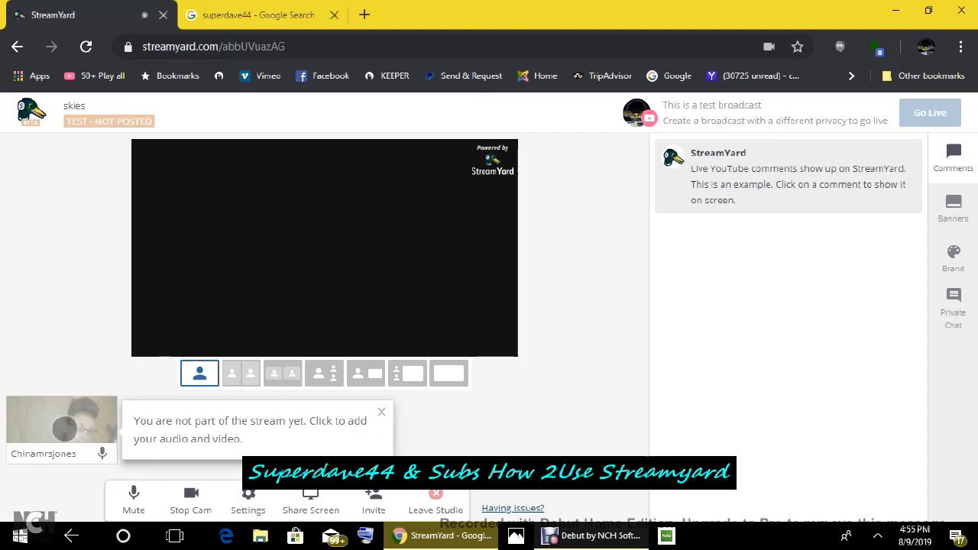
left_click(61, 430)
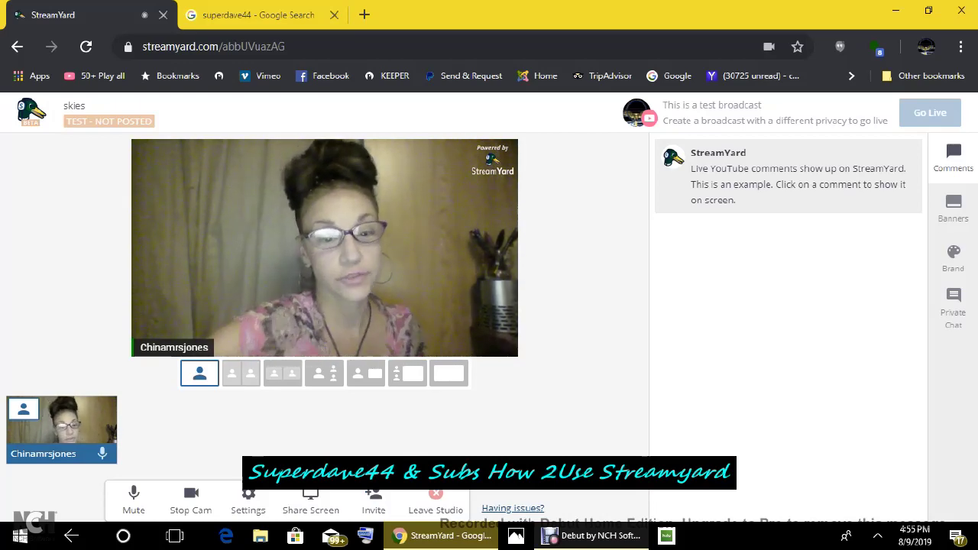
left_click(310, 501)
left_click(512, 408)
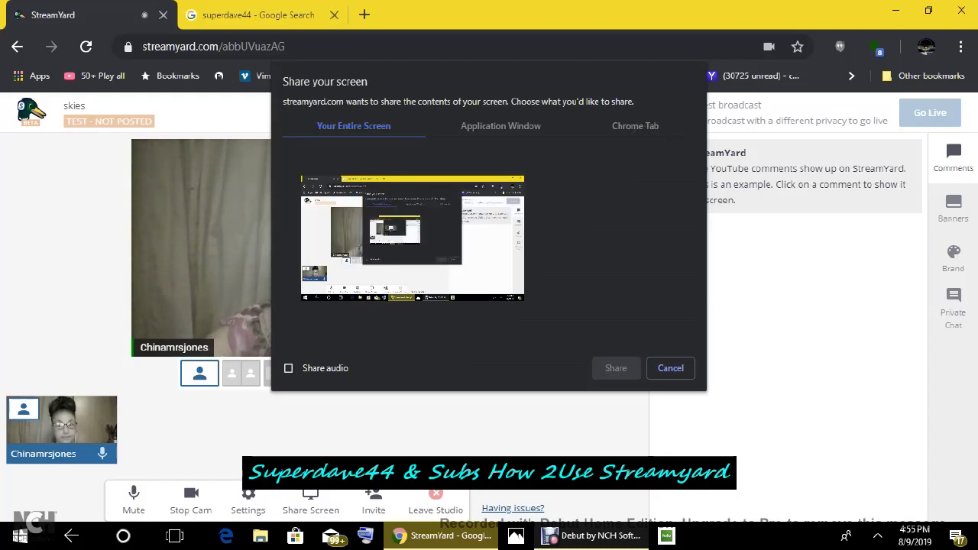
left_click(635, 126)
left_click(368, 172)
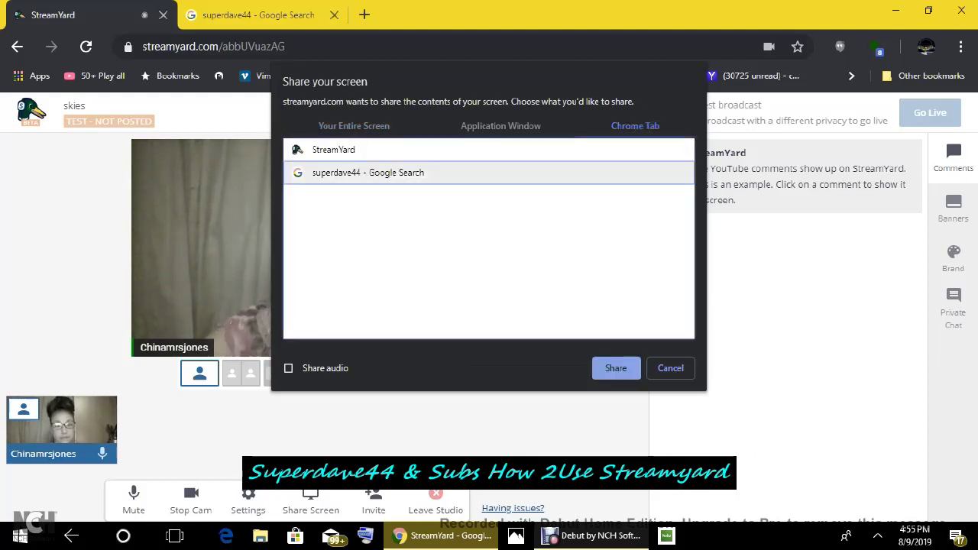
left_click(616, 368)
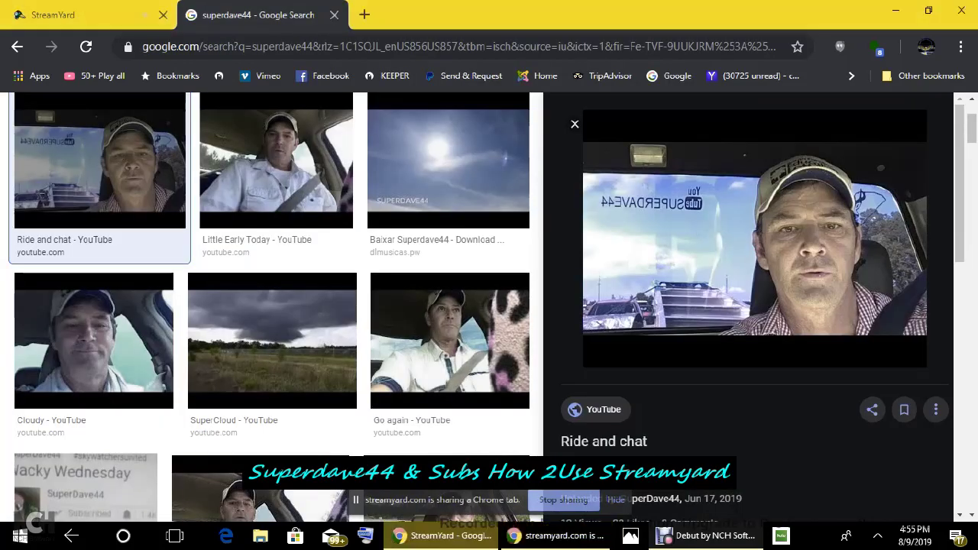
key("ctrl+Tab")
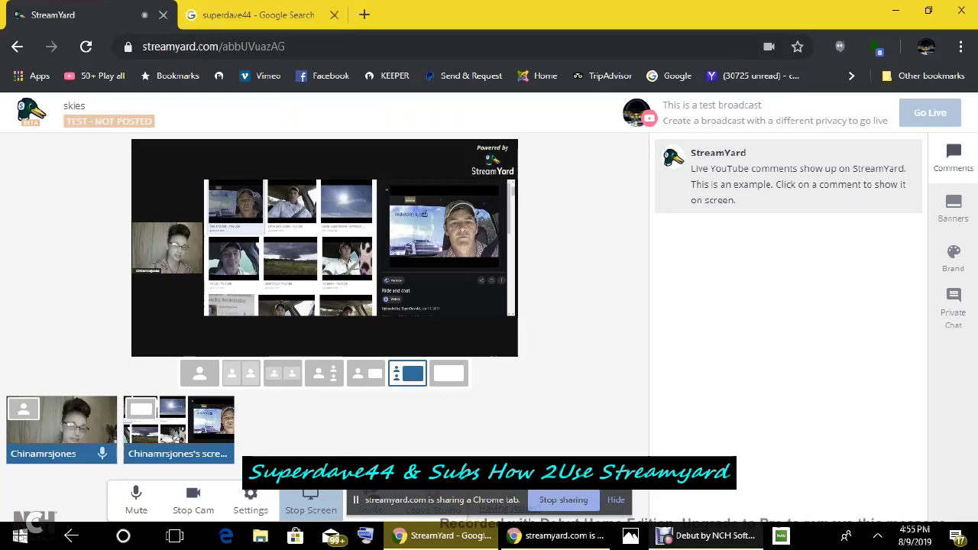
Step: Preview the shared tab in the screen-only layout, restore the small camera beside it, and switch to Debut by NCH Software
left_click(453, 376)
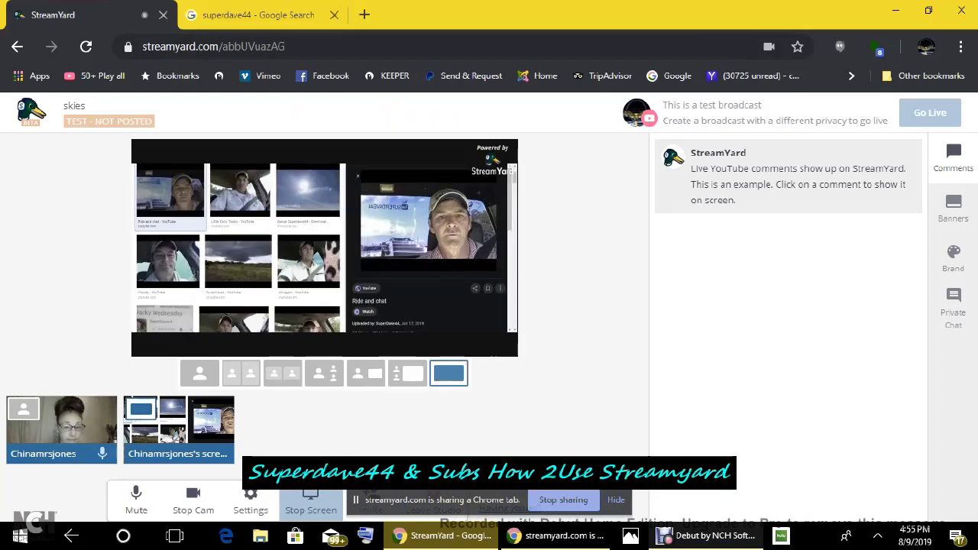
left_click(407, 373)
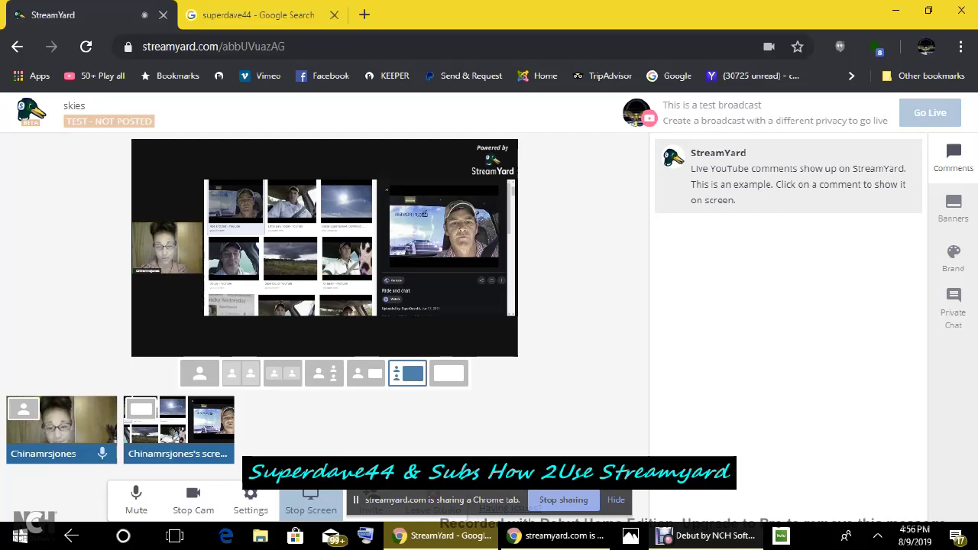
left_click(707, 536)
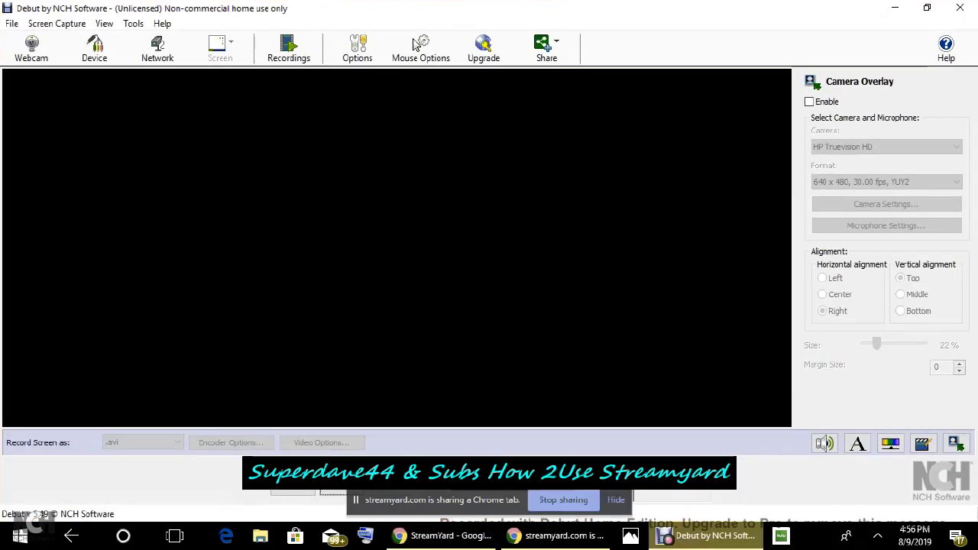